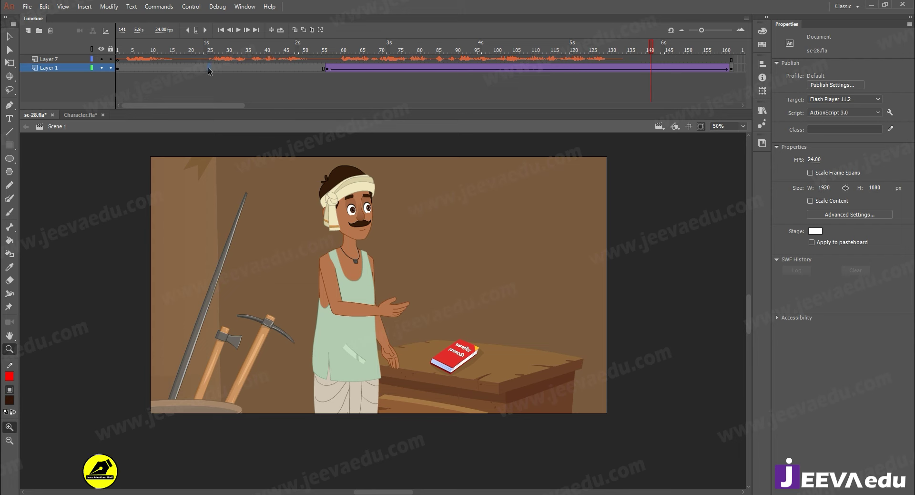
Hide Layer 7 in sc-28.fla and review the talking character's head animation up to frame 38 before opening Character.fla
left_click(101, 59)
left_click(345, 275)
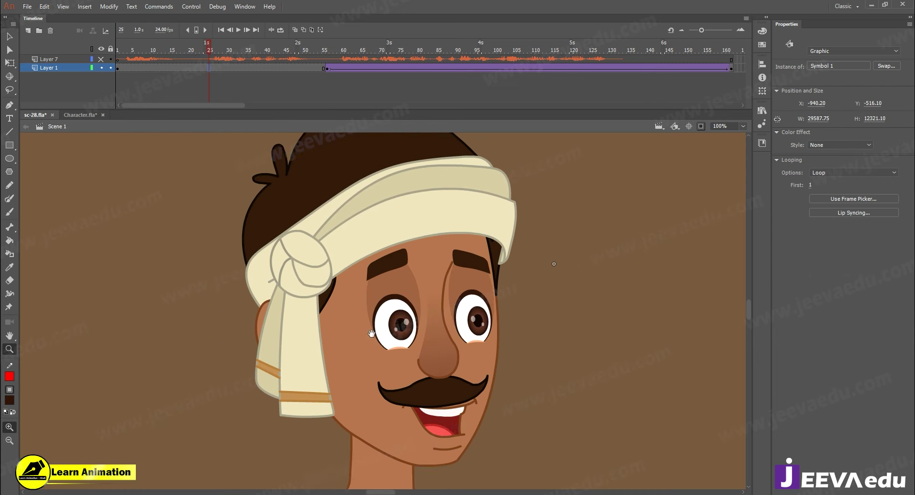
left_click_drag(215, 48, 258, 75)
left_click(368, 328, "alt")
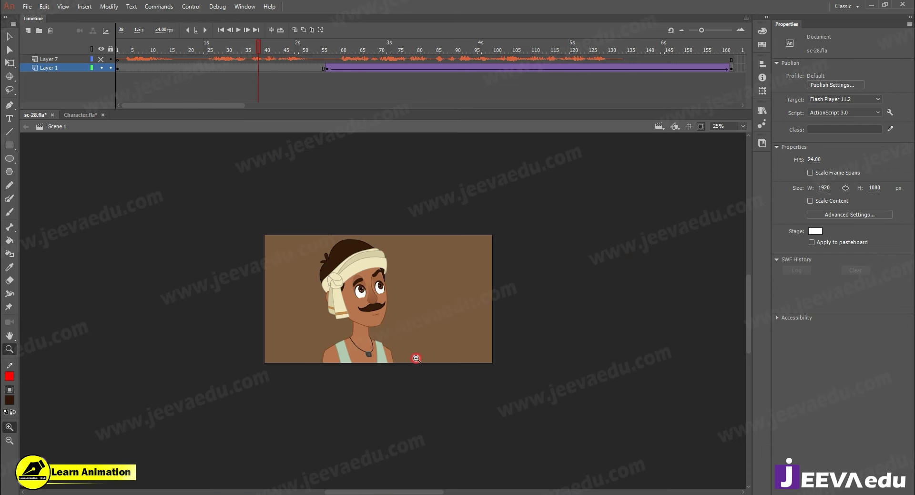
left_click(71, 114)
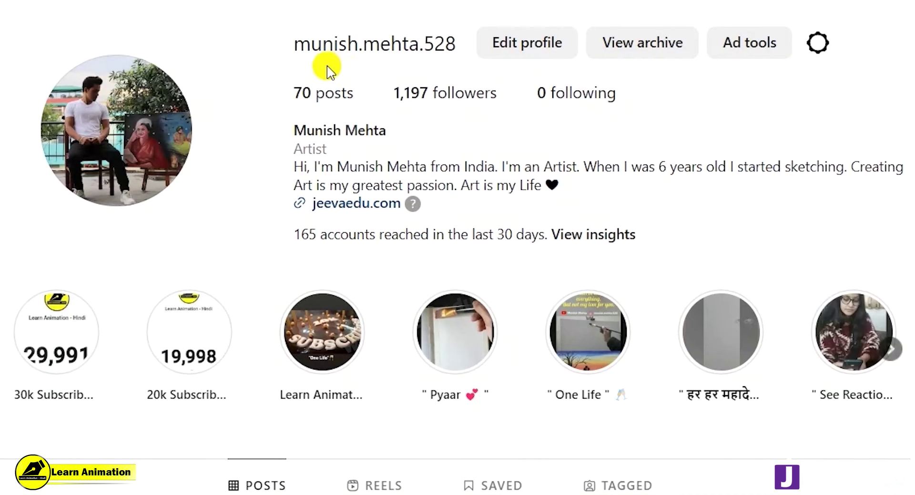
left_click_drag(274, 47, 464, 62)
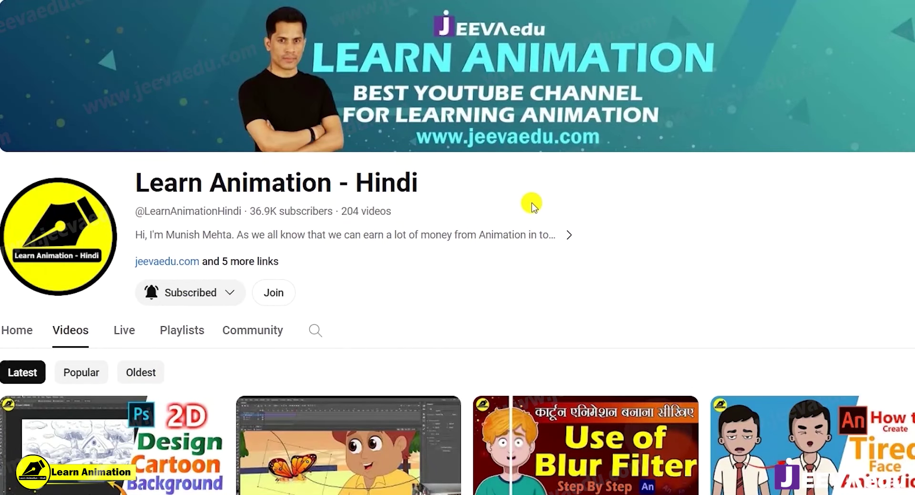
left_click_drag(138, 182, 474, 184)
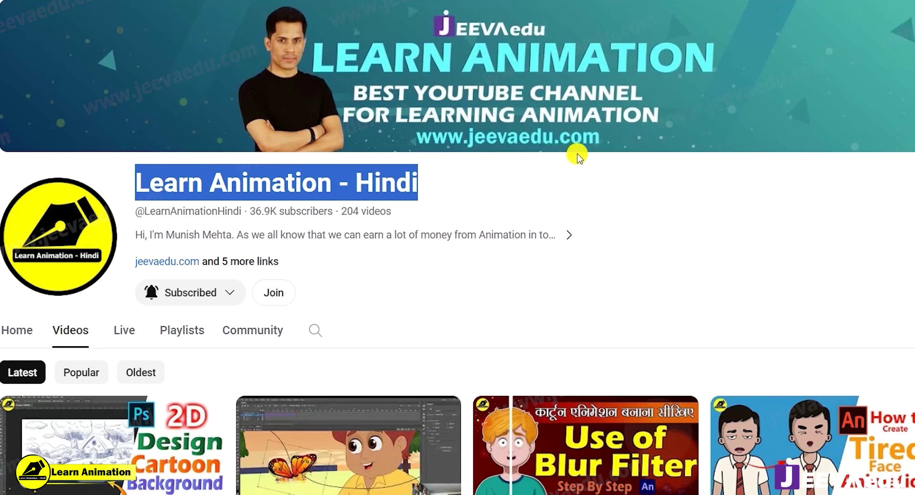
left_click(557, 181)
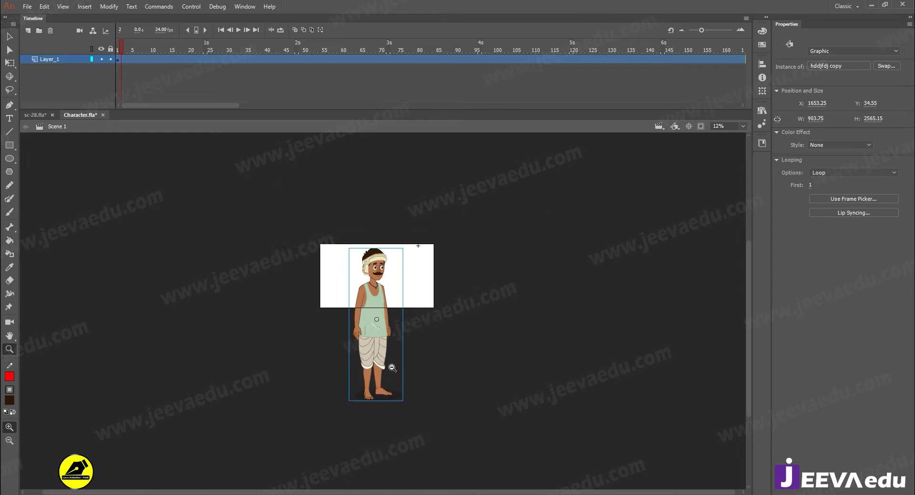
Select the full-body character symbol and shift it slightly on the stage to about X 1693, Y 43
left_click(402, 292)
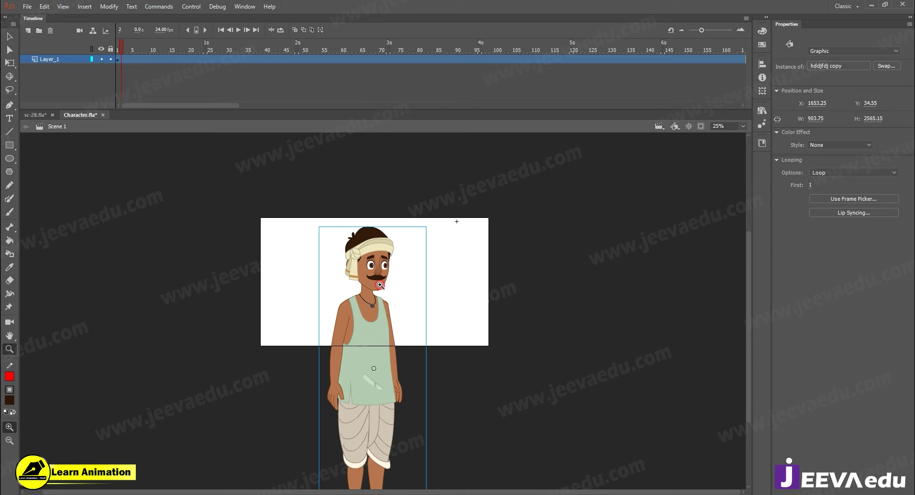
left_click(376, 314)
left_click(376, 259, "alt")
key("v")
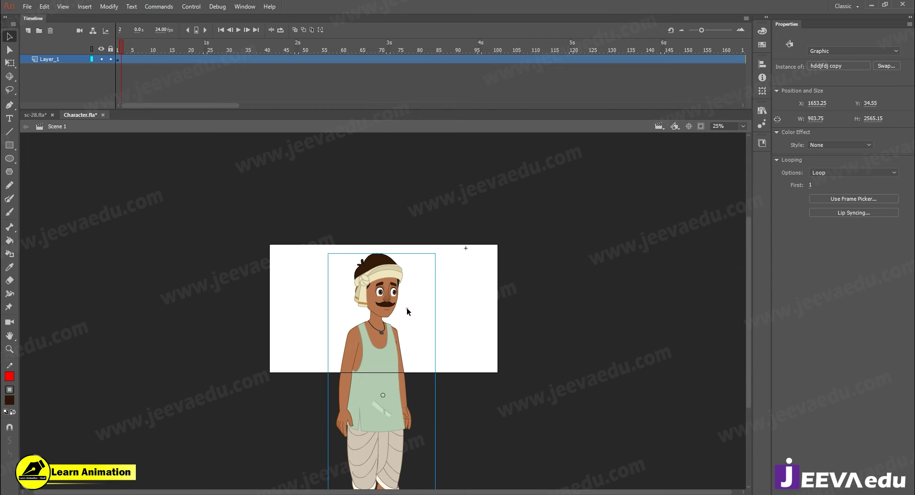
left_click(397, 313)
key("z")
left_click(390, 304)
key("v")
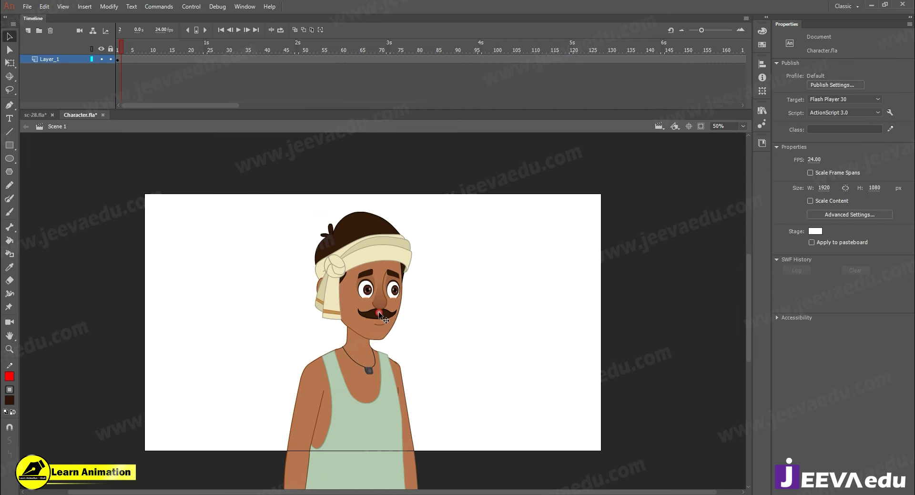
left_click(379, 314)
key("z")
left_click(377, 364, "alt")
key("v")
mouse_move(390, 359)
left_mouse_down()
mouse_move(408, 338)
mouse_move(376, 359)
mouse_move(376, 371)
mouse_move(393, 364)
mouse_move(382, 359)
left_mouse_up()
Reposition the character symbol higher on the stage, at about X 1745, Y -24
key("z")
double_click(389, 287)
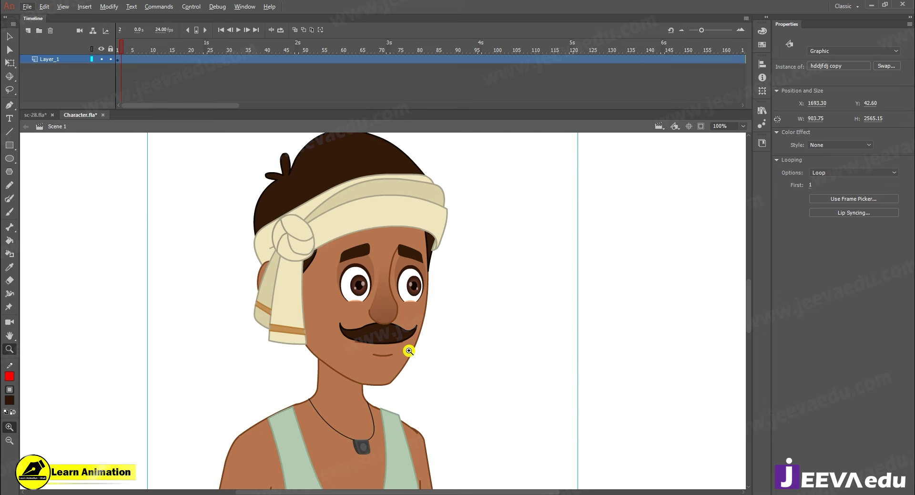
left_click(365, 350, "alt")
left_click(383, 303, "alt")
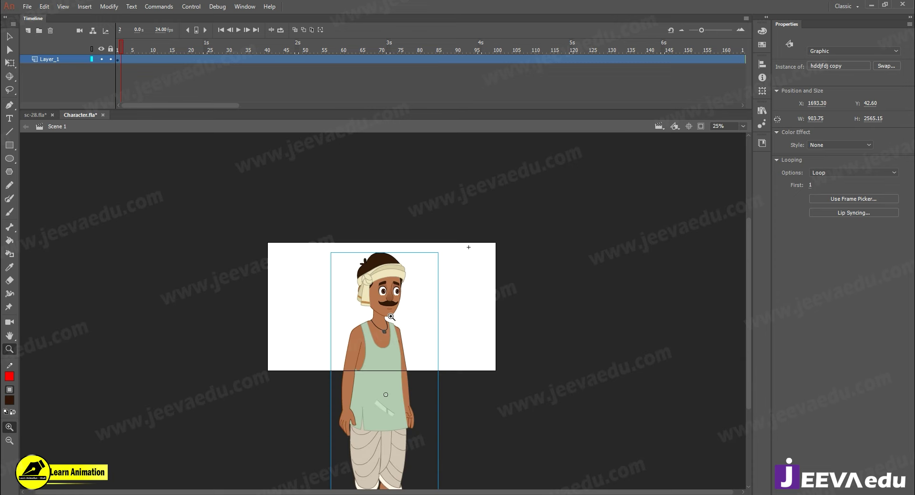
left_click(393, 311)
key("v")
left_click(432, 343)
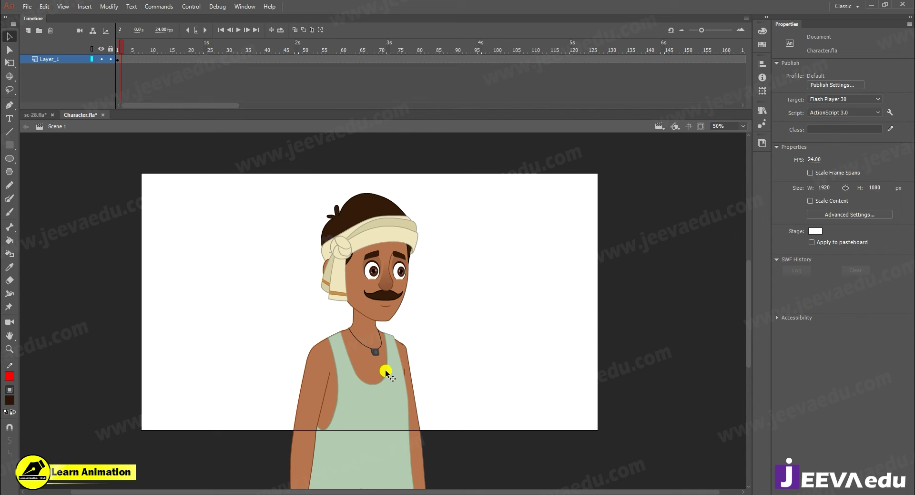
left_click(373, 426)
left_click_drag(363, 404, 376, 390)
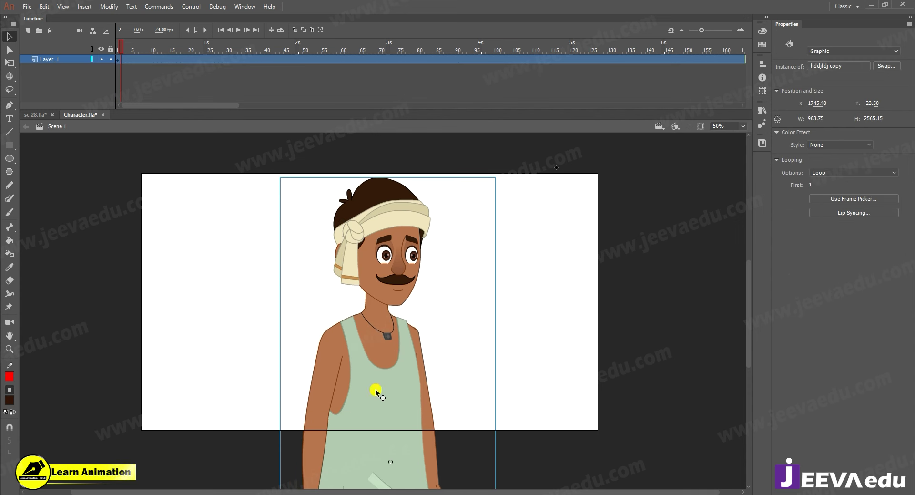
Enter the character symbol and select all its body parts to examine how the rig is built
double_click(380, 357)
left_click(382, 342)
left_click_drag(271, 212, 415, 465)
key("z")
left_click(413, 456, "alt")
key("v")
left_click(314, 296)
key("ctrl+a")
key("z")
left_click(307, 314)
key("v")
key("ctrl+minus")
Open the nested symbol of the character's near arm to examine its pieces, and return to the character symbol
double_click(370, 359)
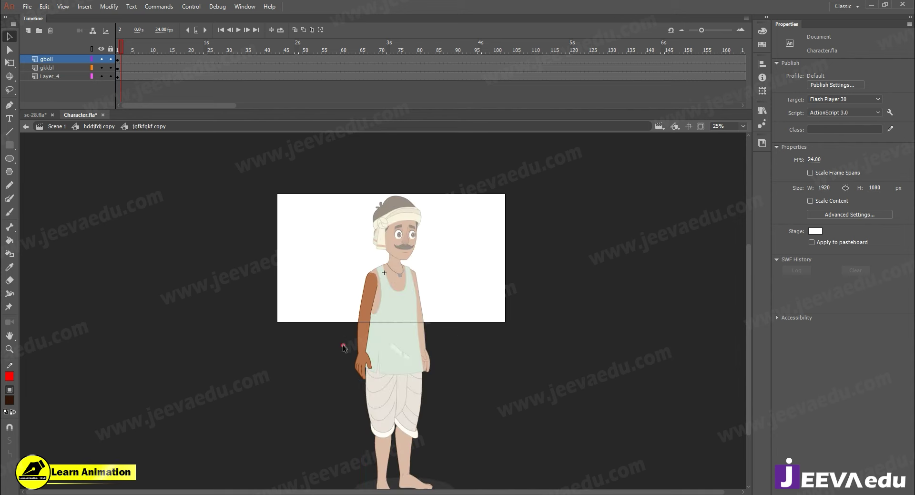
key("q")
key("ctrl+equal")
left_click(365, 321)
key("ctrl+z")
key("z")
key("ctrl+minus")
key("v")
double_click(337, 253)
Select the head symbol on the Symbol_2 layer inside the character symbol
key("z")
left_click(397, 234)
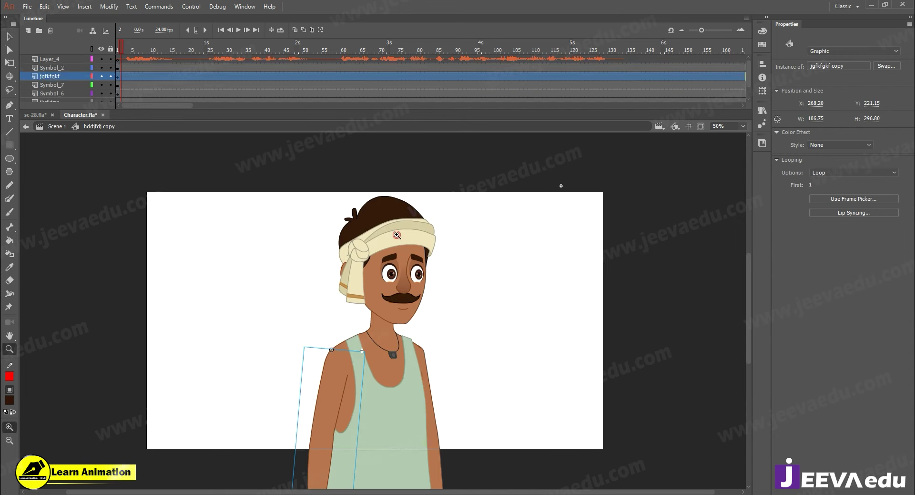
key("v")
left_click(390, 285)
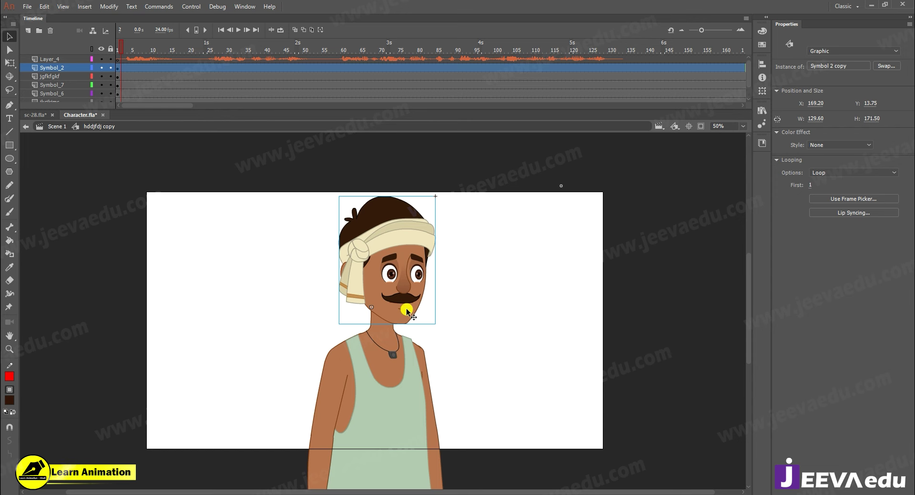
key("z")
left_click(406, 378, "alt")
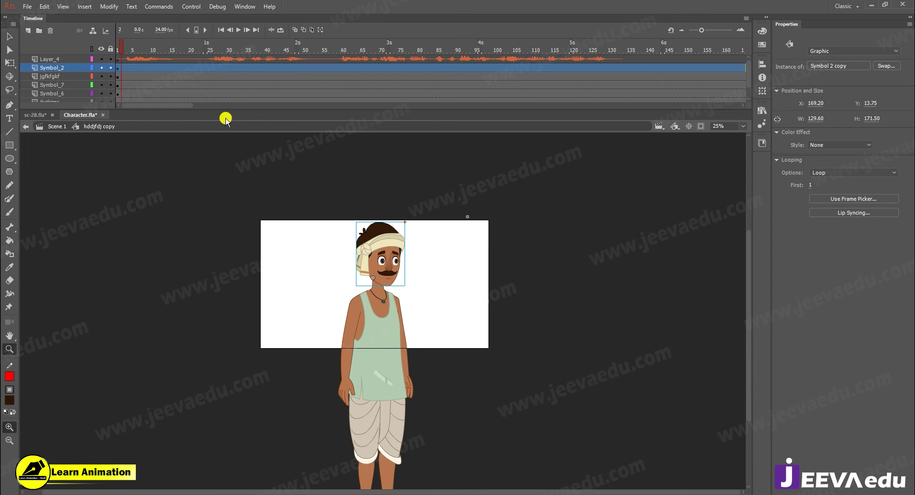
Play the character symbol's timeline to preview the lip sync against the voice track, and return to frame 1
left_click(146, 43)
key("Return")
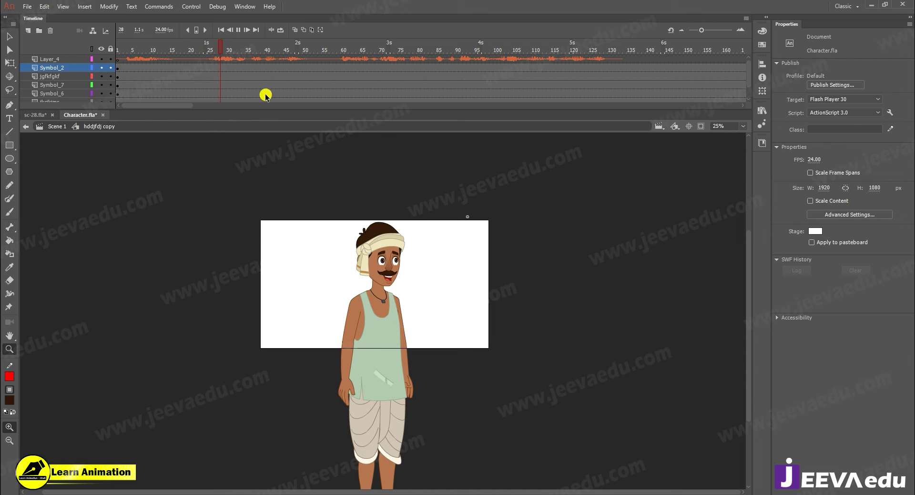
left_click(117, 46)
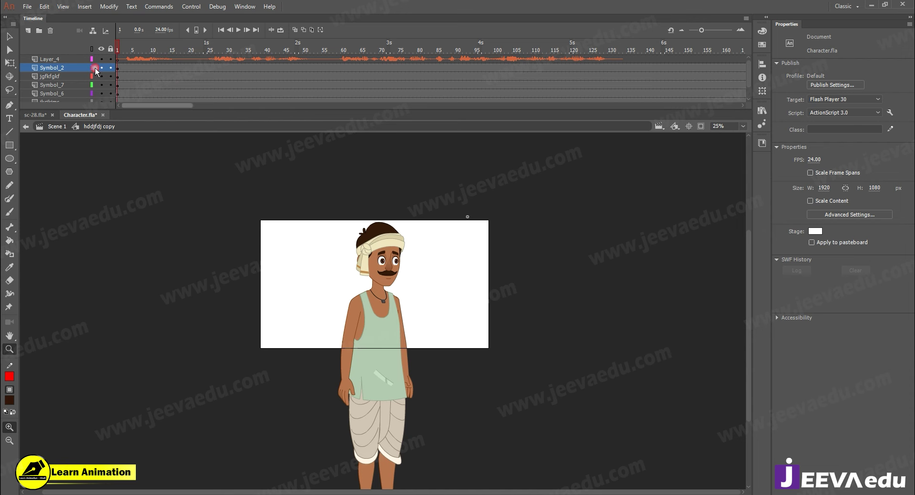
left_click(404, 285)
left_click(405, 296)
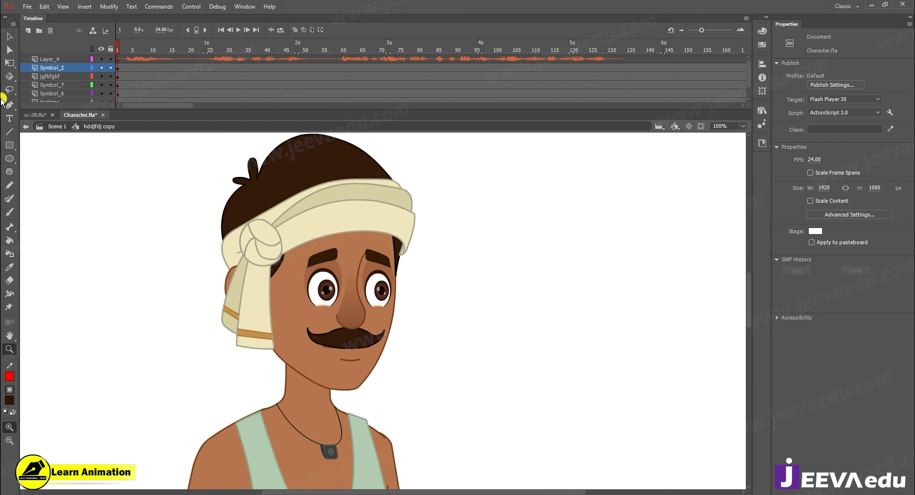
Review the reference head poses in sc-28.fla from frame 1 to frame 42 and return to Character.fla
left_click(30, 115)
left_click(117, 50)
left_click_drag(117, 50, 274, 63)
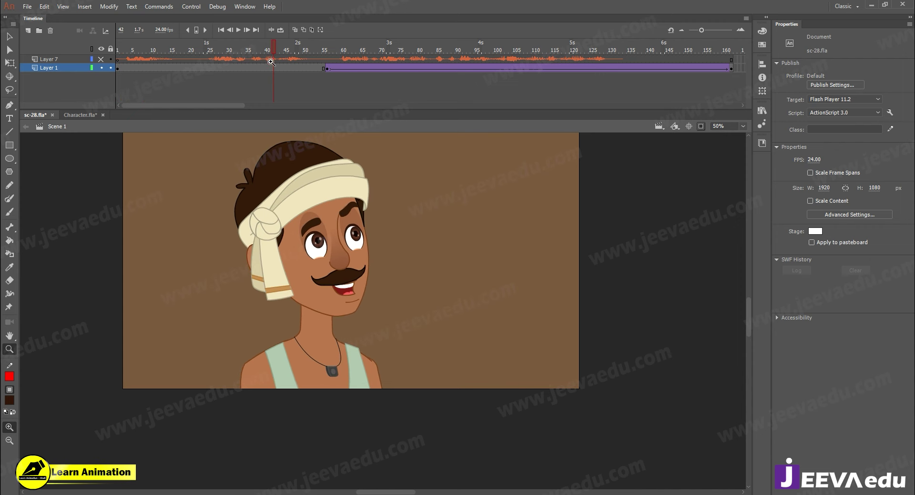
left_click(74, 115)
left_click(335, 310, "alt")
left_click_drag(356, 332, 337, 296)
left_click(337, 296, "alt")
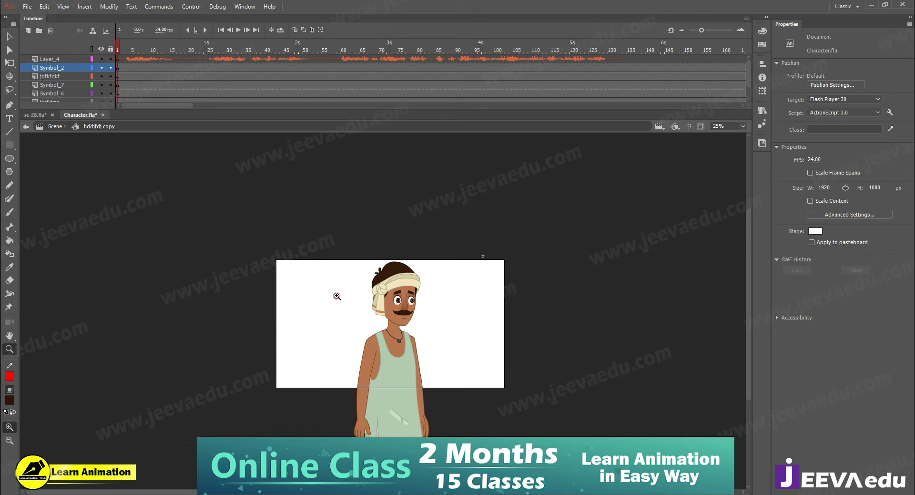
Check the opening head movement in sc-28.fla again back to about frame 5, and return to Character.fla
left_click(175, 64)
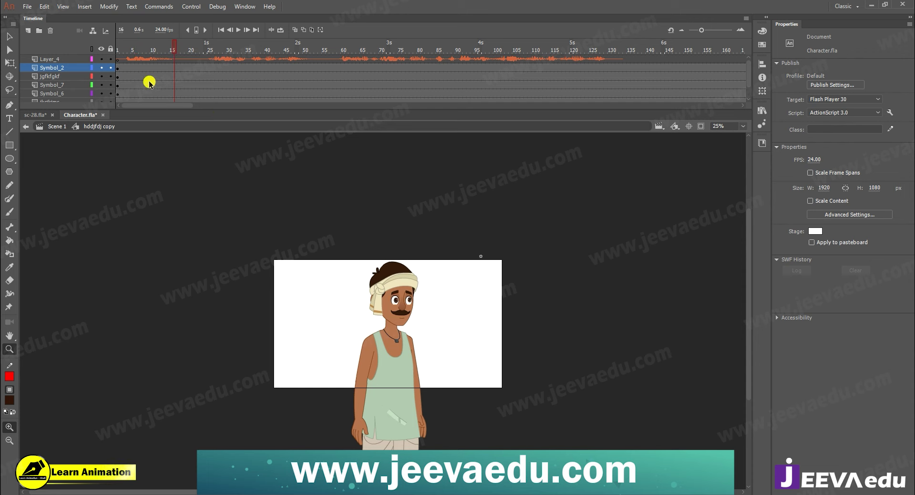
left_click(35, 115)
left_click_drag(206, 46, 131, 73)
left_click(80, 114)
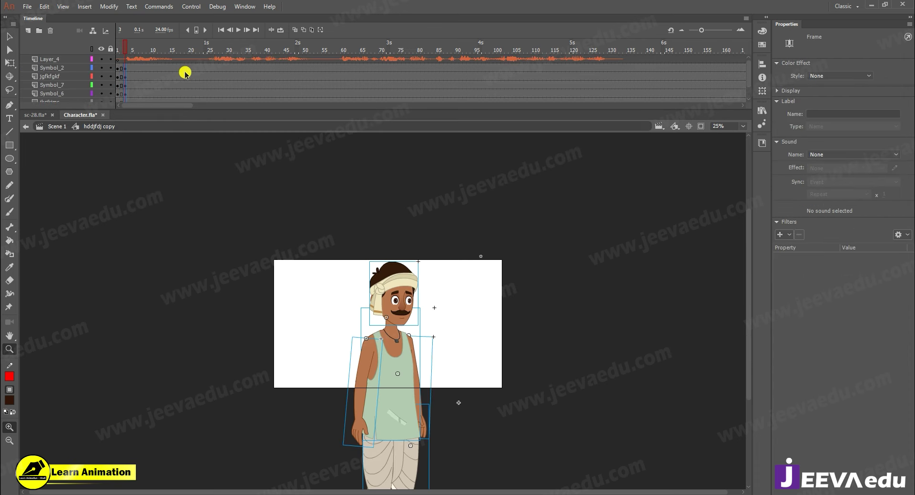
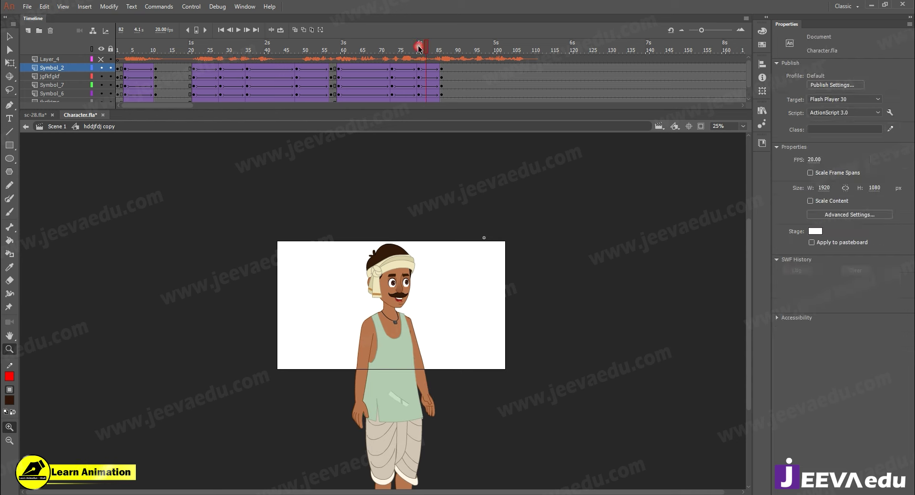
Rotate both of the character's arms slightly outward from the body in the pose at frame 86
left_click(421, 50)
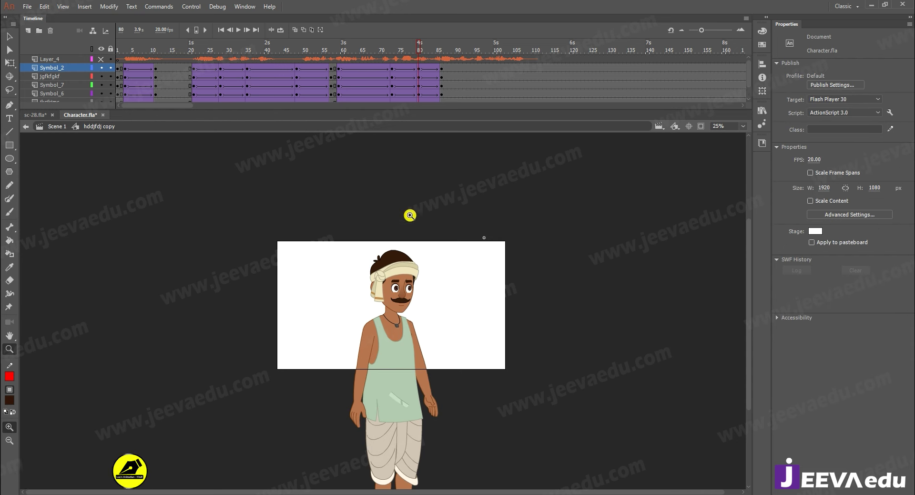
left_click(411, 49)
left_click_drag(405, 48, 443, 55)
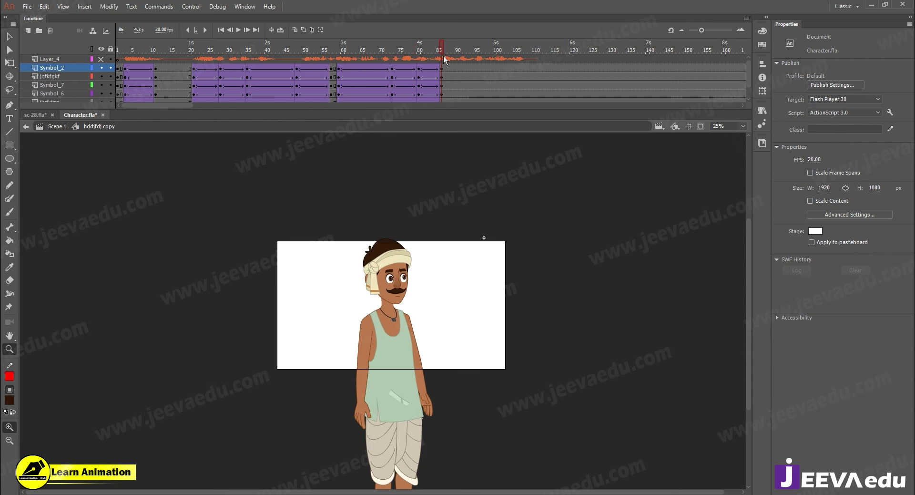
left_click(359, 394)
key("q")
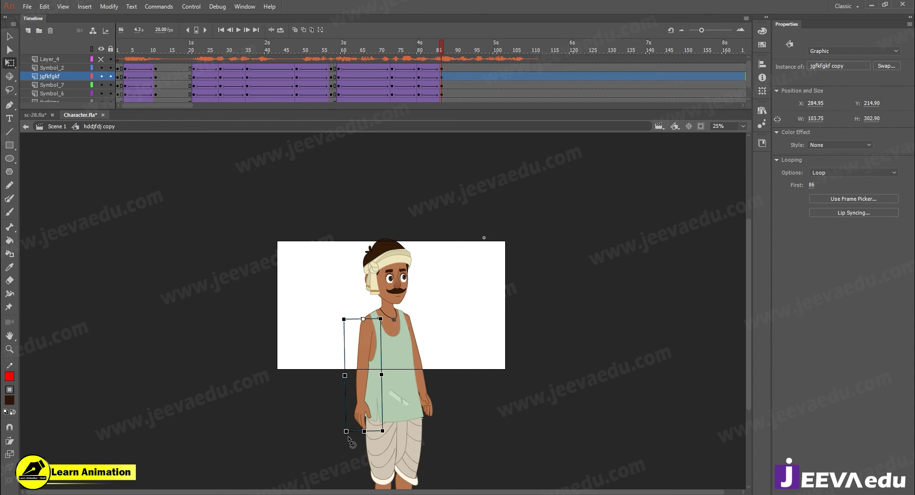
left_click(430, 407)
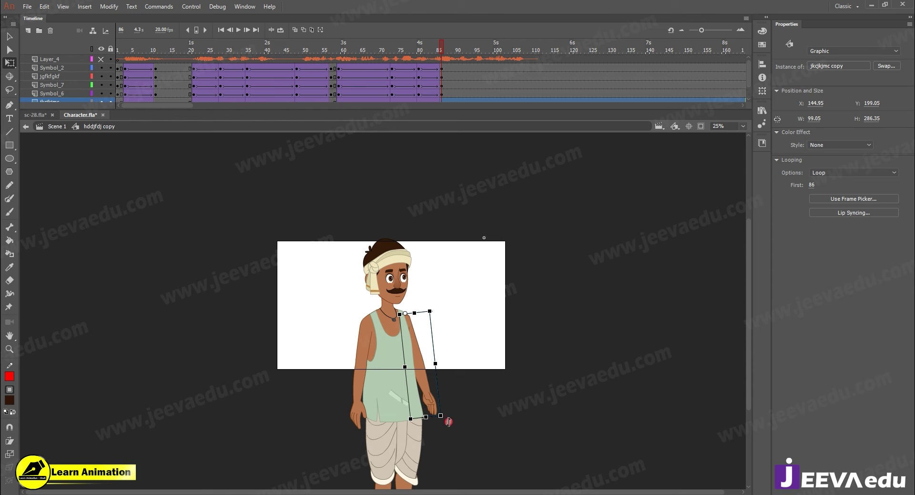
Compare the head's poses at the Symbol_2 keyframes on frames 73, 80 and 86
left_click_drag(440, 52, 420, 58)
key("z")
left_click(402, 301)
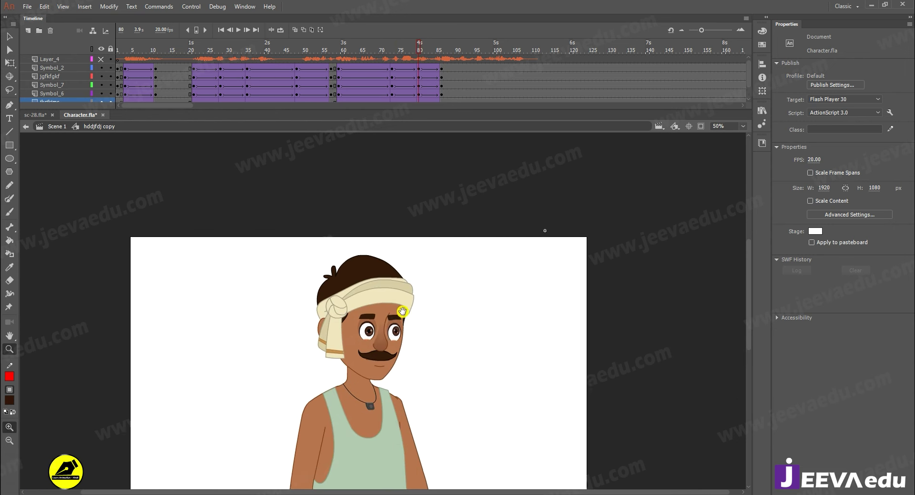
left_click_drag(393, 339, 413, 336)
left_click(419, 347)
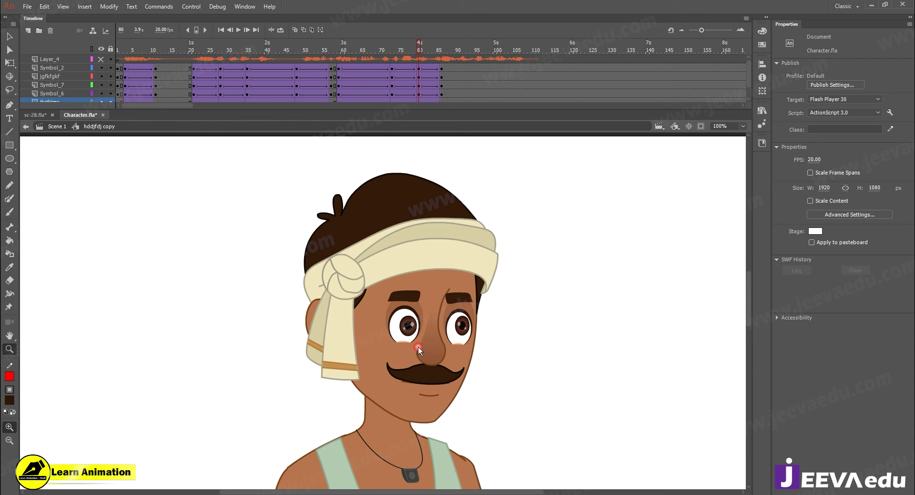
left_click(393, 69)
left_click(443, 72)
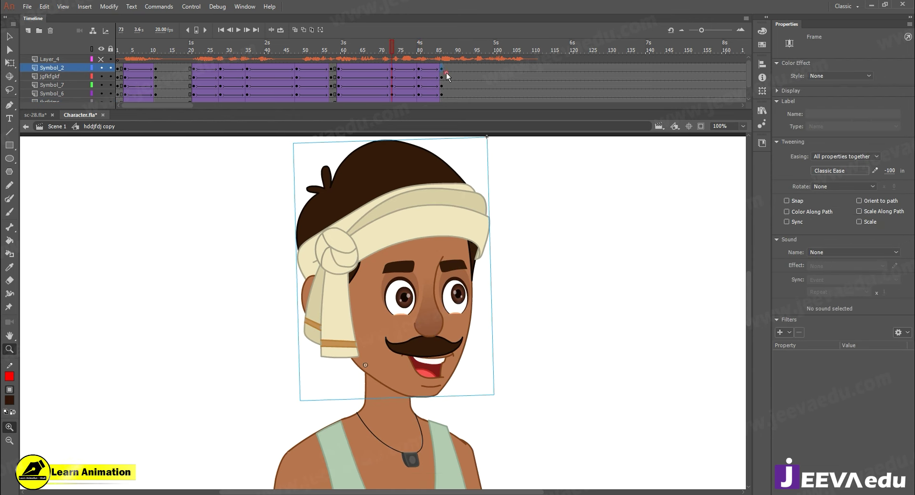
left_click(420, 69)
Enter the head symbol at frame 80 and insert keyframes there on all the face part layers
key("v")
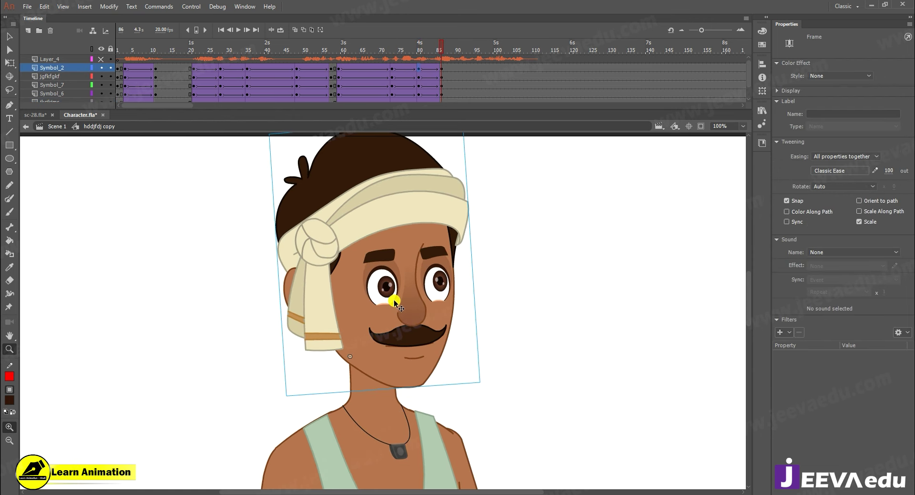
left_click(394, 300)
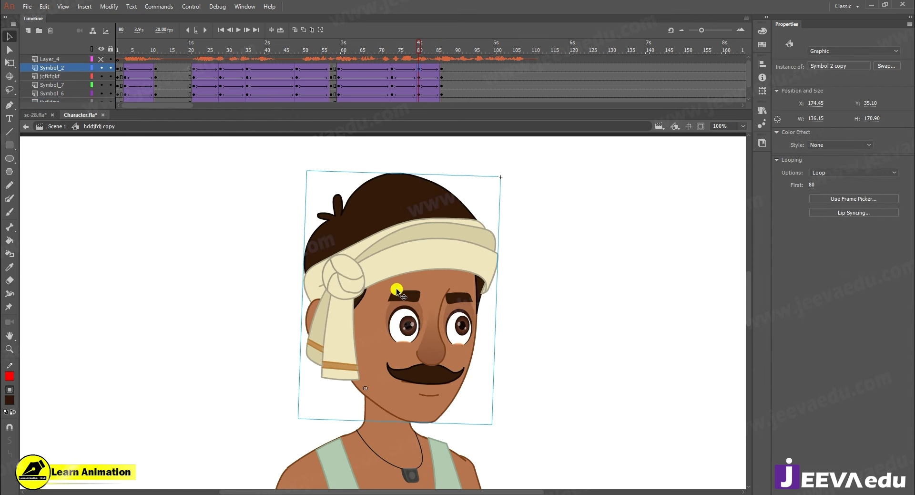
double_click(433, 308)
left_click_drag(420, 60, 417, 127)
scroll(417, 73, "up", 3)
key("F6")
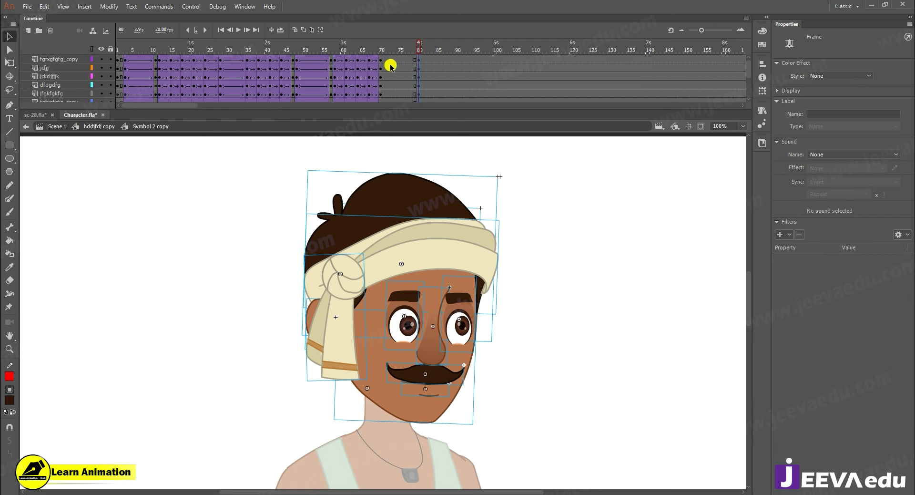
Check the head keyframe timing in the parent symbol and insert keyframes at frame 73 on all face part layers inside the head
double_click(282, 242)
left_click_drag(419, 46, 419, 67)
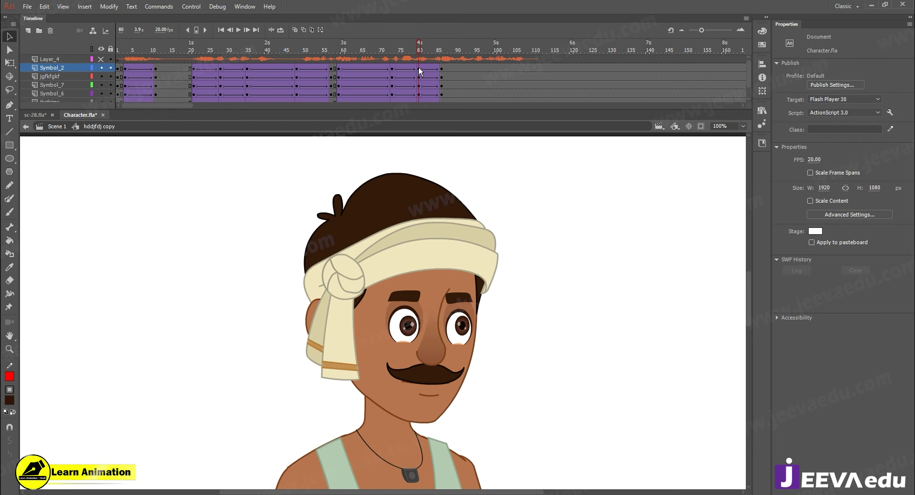
double_click(414, 293)
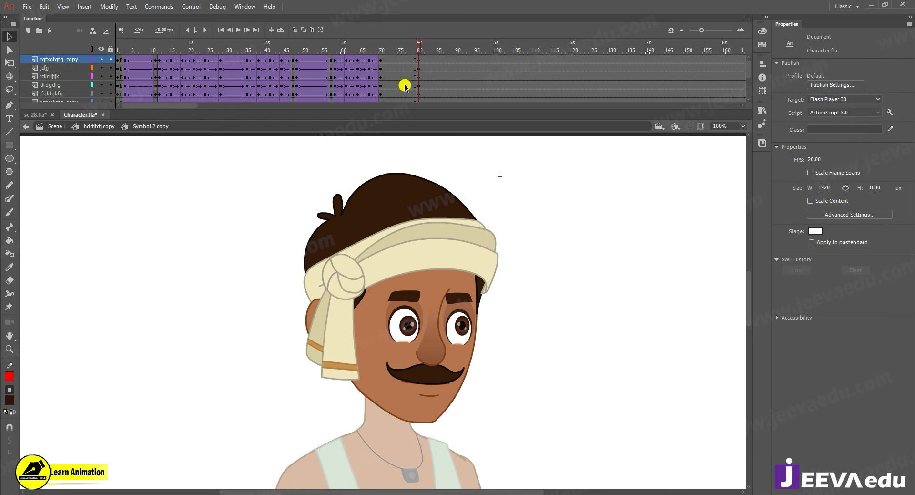
left_click(390, 59)
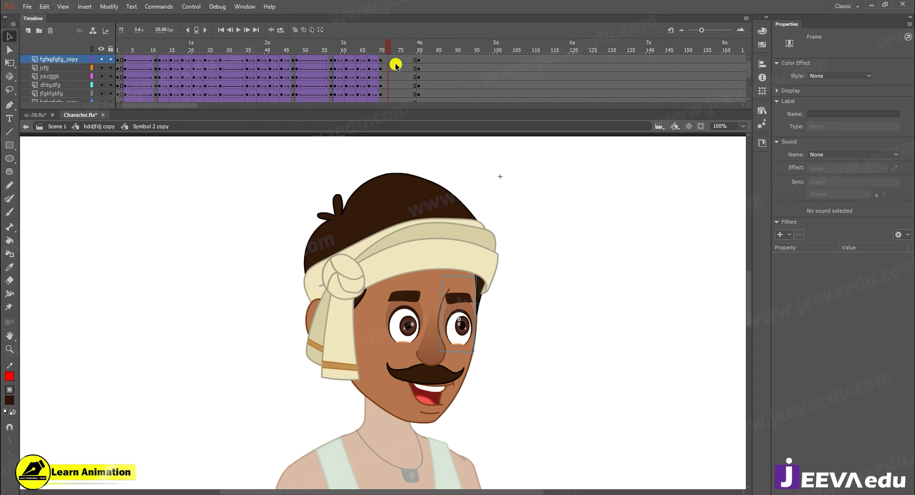
left_click_drag(394, 60, 395, 143)
key("F6")
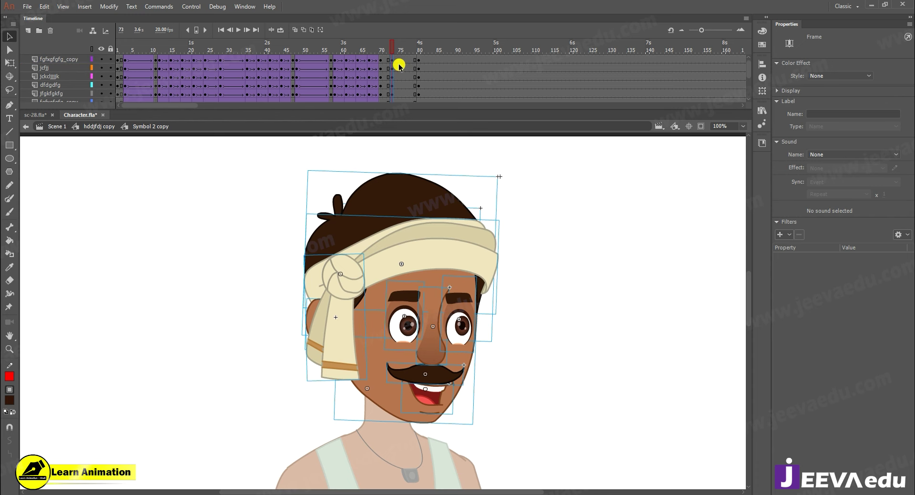
Create classic tweens between frames 73 and 80 on all the face part layers
left_click_drag(399, 60, 404, 150)
right_click(399, 77)
left_click(414, 102)
Insert keyframes at frame 87 on all face part layers and create classic tweens between frames 80 and 87
scroll(437, 63, "up", 1)
left_click_drag(442, 59, 446, 140)
key("F6")
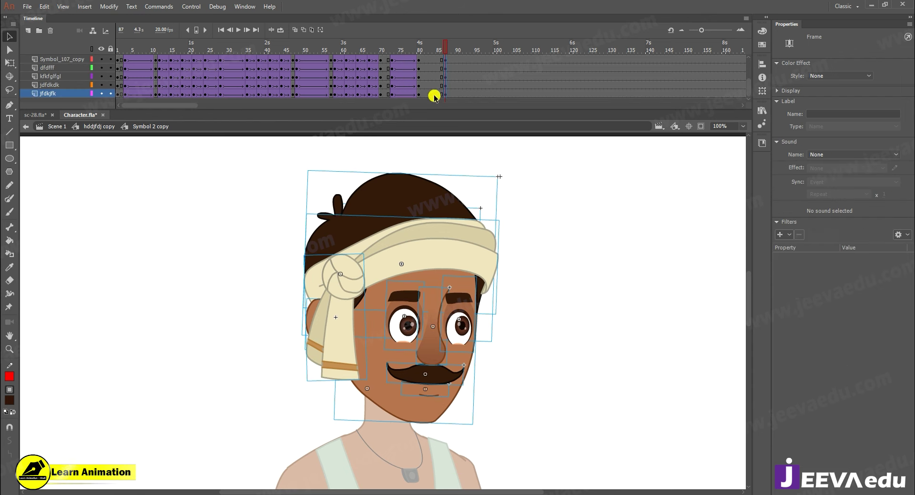
left_click_drag(433, 95, 427, 36)
right_click(427, 64)
left_click(457, 90)
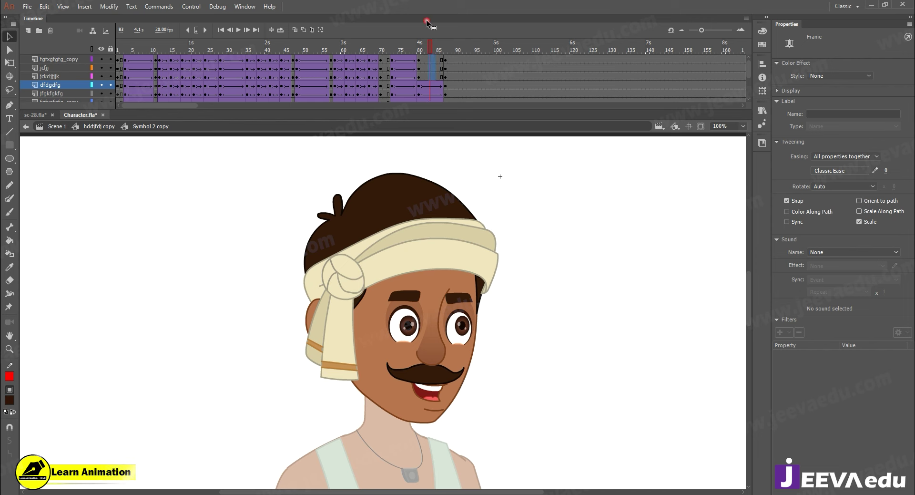
right_click(432, 66)
left_click(458, 92)
Set the classic ease to 100 out on the tweens after frame 80 and to -100 in on those between frames 73 and 80
left_click(419, 58)
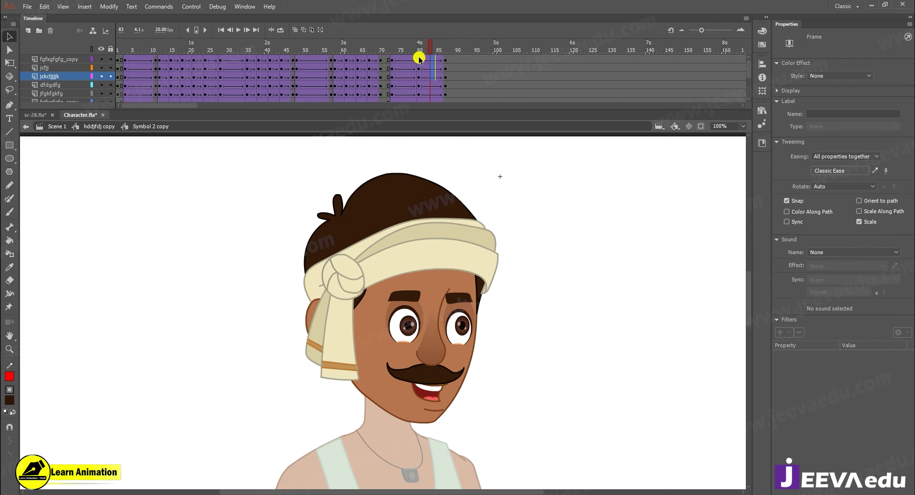
left_click_drag(428, 77, 429, 162)
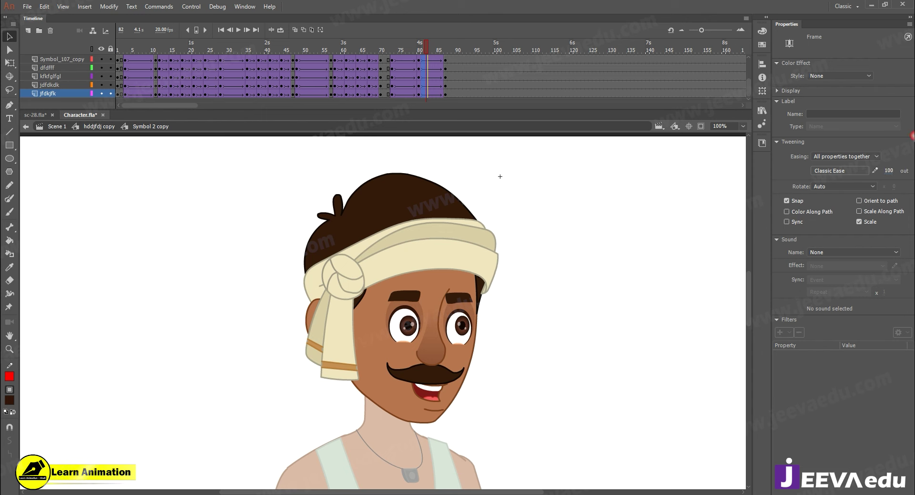
left_click_drag(402, 50, 402, 7)
Move both eyes, the nose, moustache and mouth down together to Y 75.05 at frame 80
left_click(419, 55)
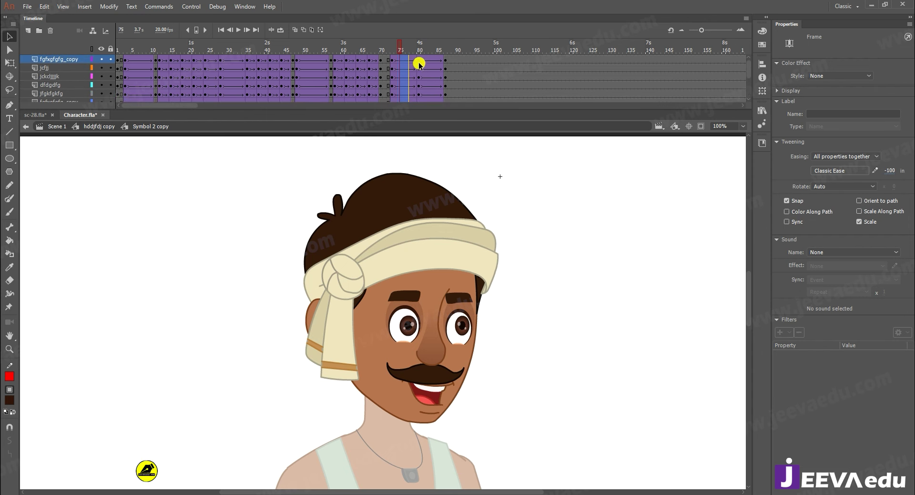
key("z")
left_click(419, 351)
key("v")
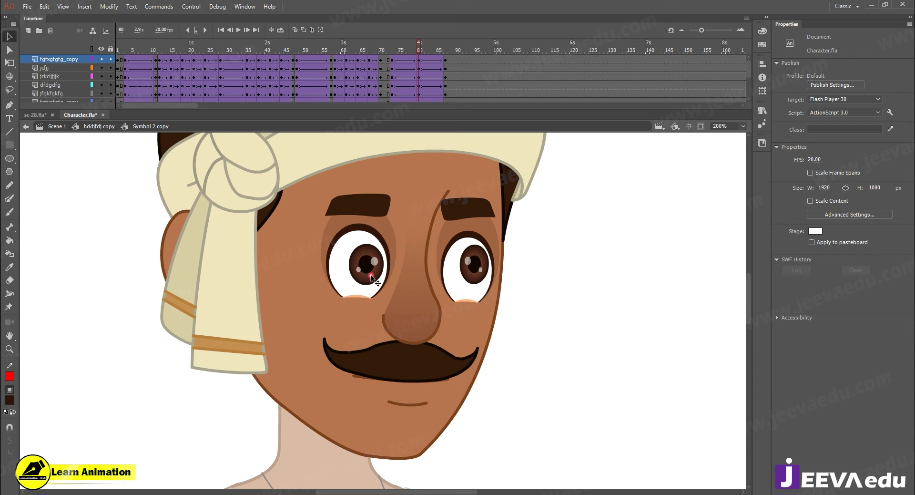
left_click(371, 273)
left_click(448, 273, "shift")
left_click(416, 326, "shift")
left_click(408, 357, "shift")
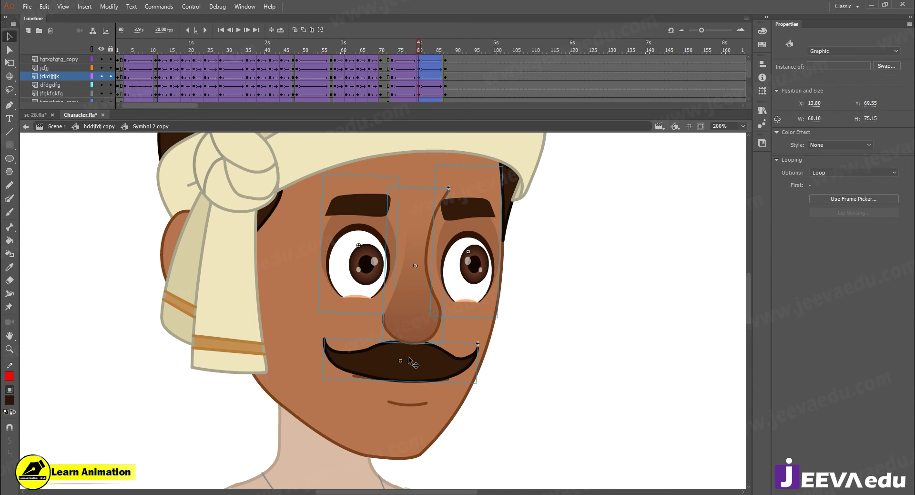
left_click(406, 406, "shift")
left_click(471, 370)
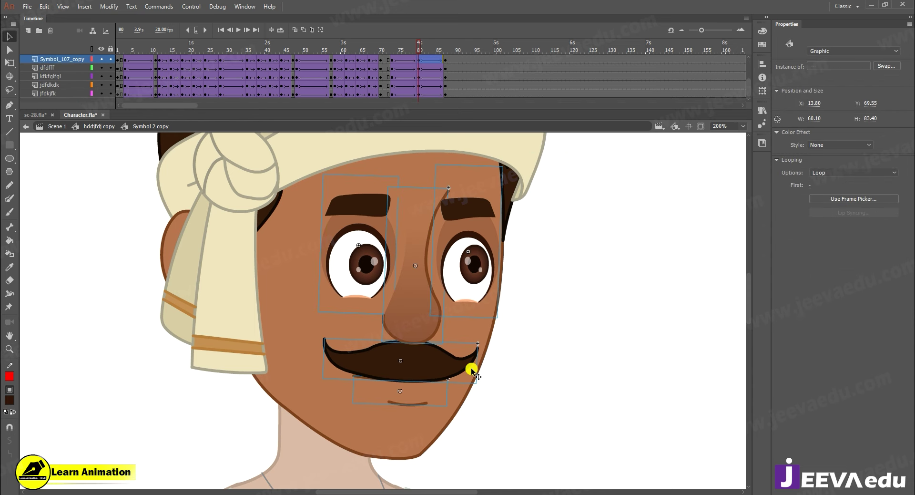
key("Down")
key("Down")
key("Down")
key("Down")
key("Down")
key("Down")
key("Down")
key("Down")
key("Down")
key("Down")
key("Down")
key("Down")
key("Down")
key("Down")
key("Down")
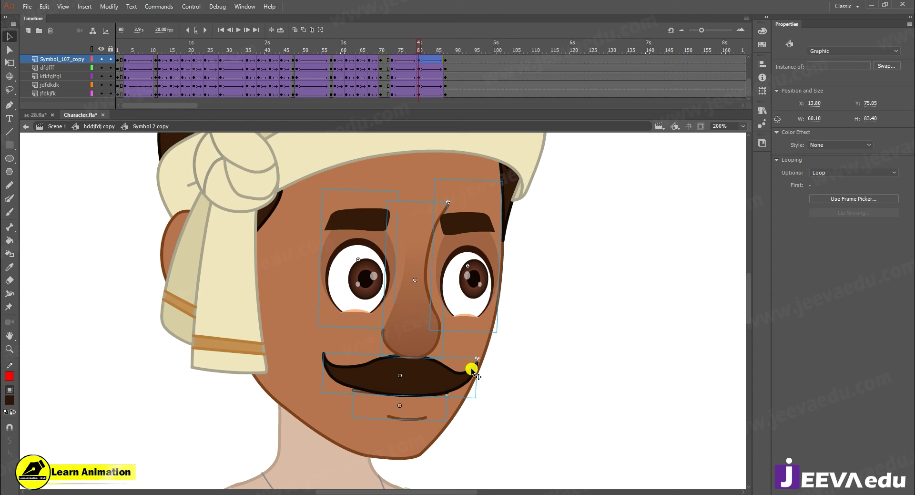
Nudge the ear up slightly at frame 80 to support the downward head tilt
left_click(167, 243)
key("Up")
key("Up")
key("Up")
key("Up")
Rotate the turban's hanging cloth slightly away from the face at frame 80
left_click(220, 314)
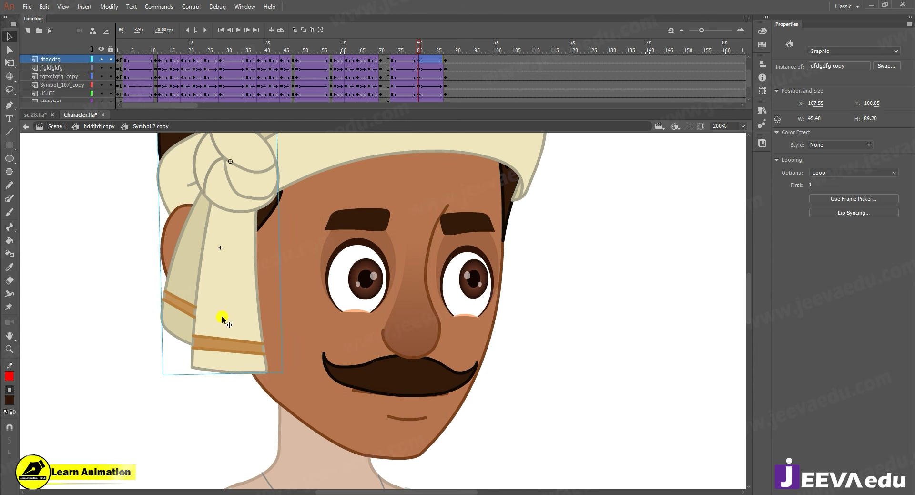
key("q")
left_click_drag(286, 376, 276, 374)
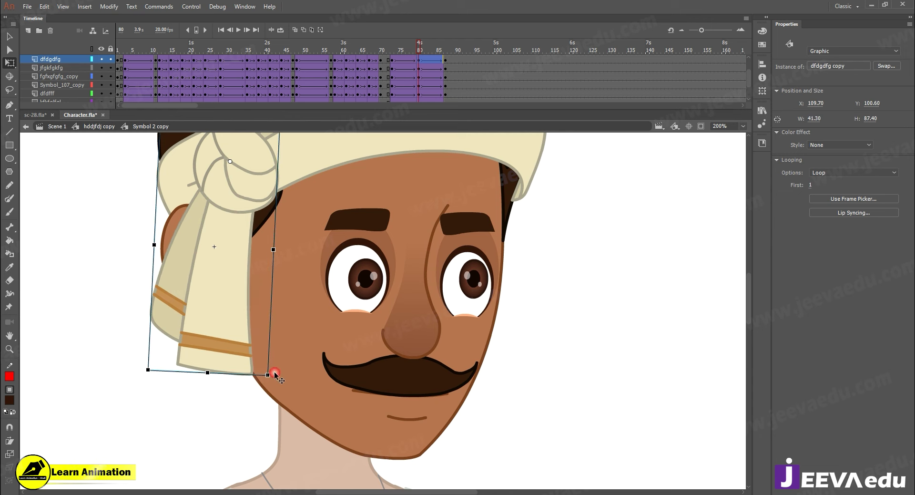
Enter the near eye's symbol and copy the blink on frames 2–13 of all its layers to start at frame 74
left_click(365, 274)
double_click(365, 275)
left_click(411, 61)
left_click(419, 58)
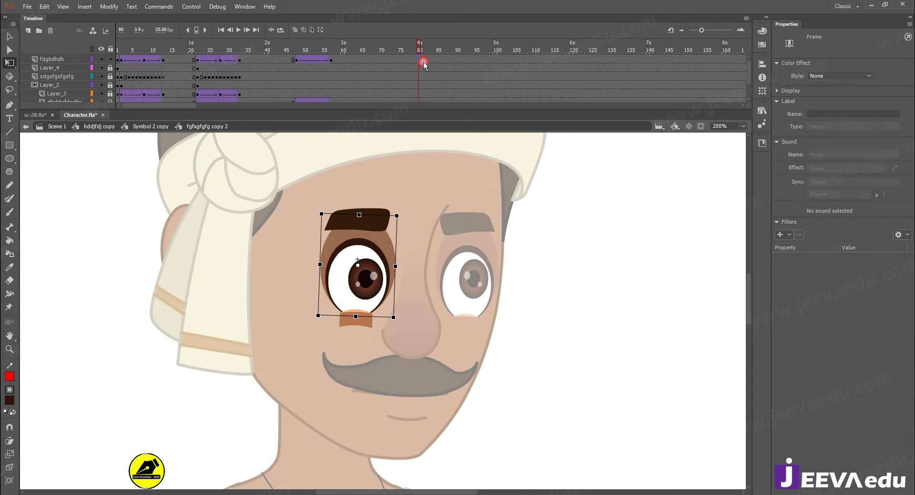
key("F6")
left_click(197, 60)
mouse_move(192, 49)
left_mouse_down()
mouse_move(271, 50)
mouse_move(173, 45)
mouse_move(113, 59)
mouse_move(158, 70)
mouse_move(187, 60)
left_mouse_up()
left_click_drag(119, 60, 146, 62)
scroll(153, 80, "up", 1)
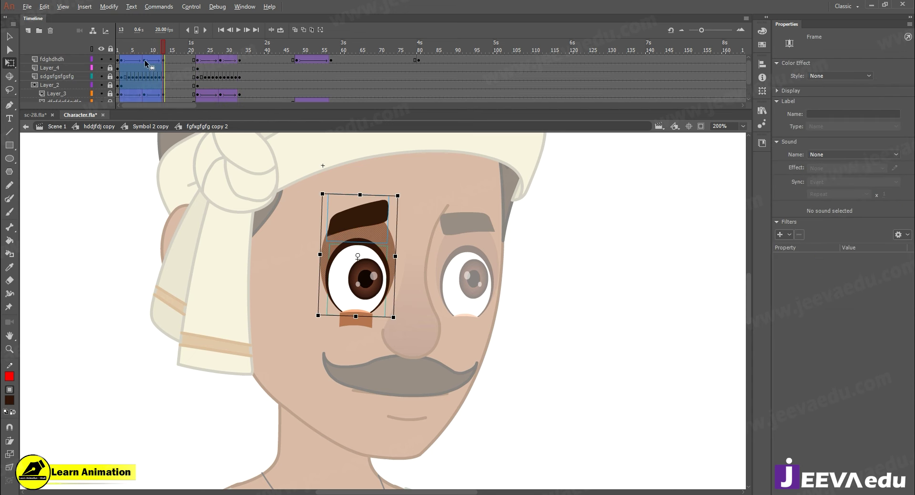
mouse_move(394, 61)
left_mouse_down()
mouse_move(424, 61)
mouse_move(383, 51)
left_mouse_up()
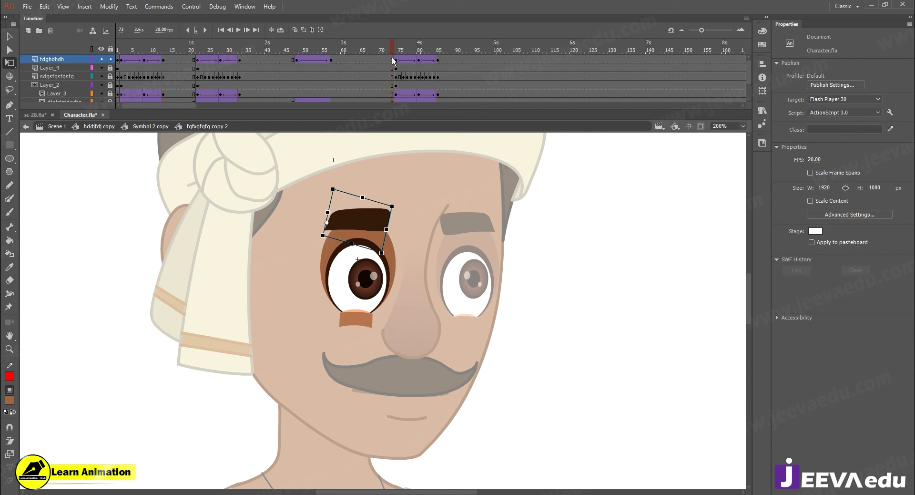
Replace the eyebrow layer's keyframe at frame 74 with one holding the preceding pose, and recreate the classic tween up to frame 80
left_click(396, 61)
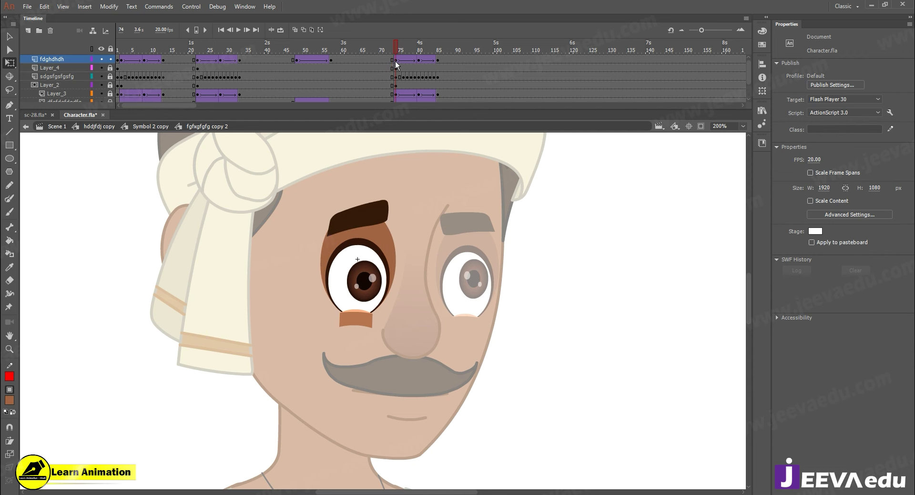
key("z")
left_click(380, 212)
left_click(397, 63)
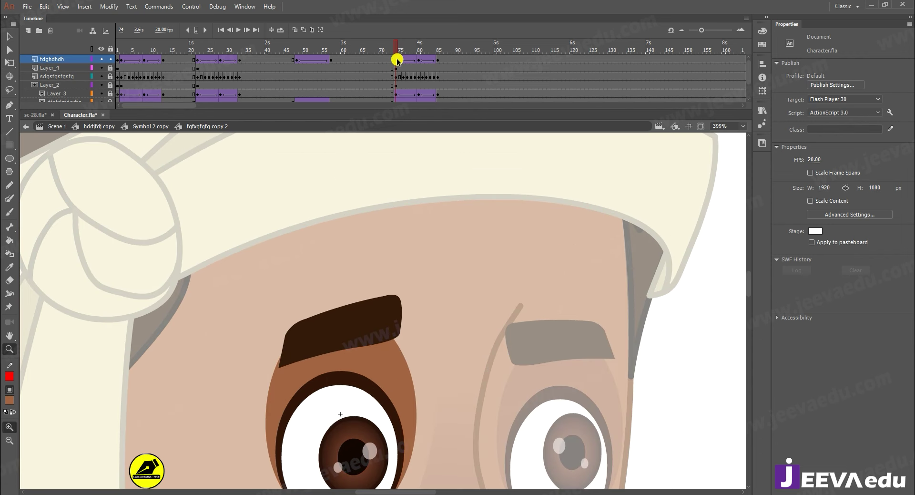
right_click(396, 61)
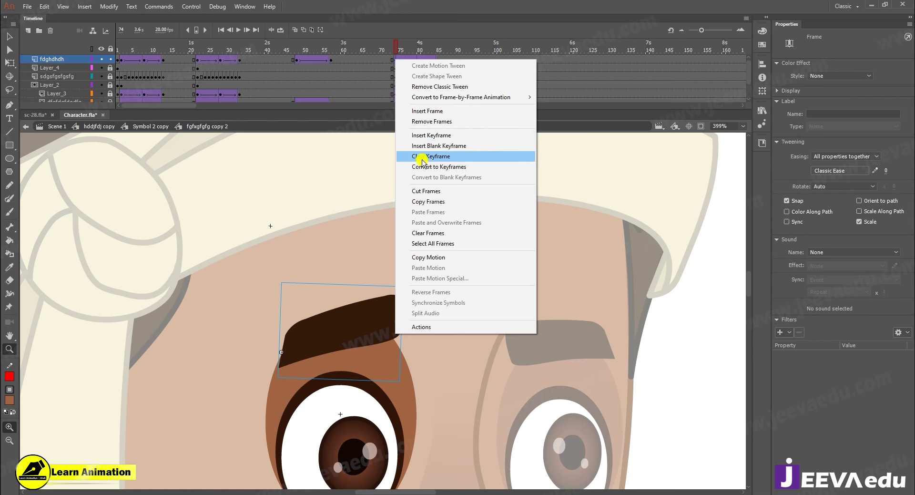
left_click(416, 133)
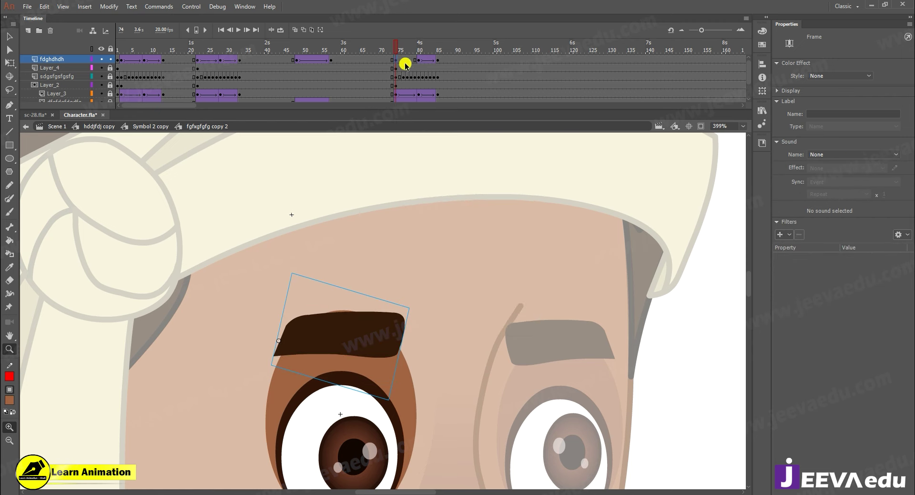
right_click(405, 64)
left_click(426, 88)
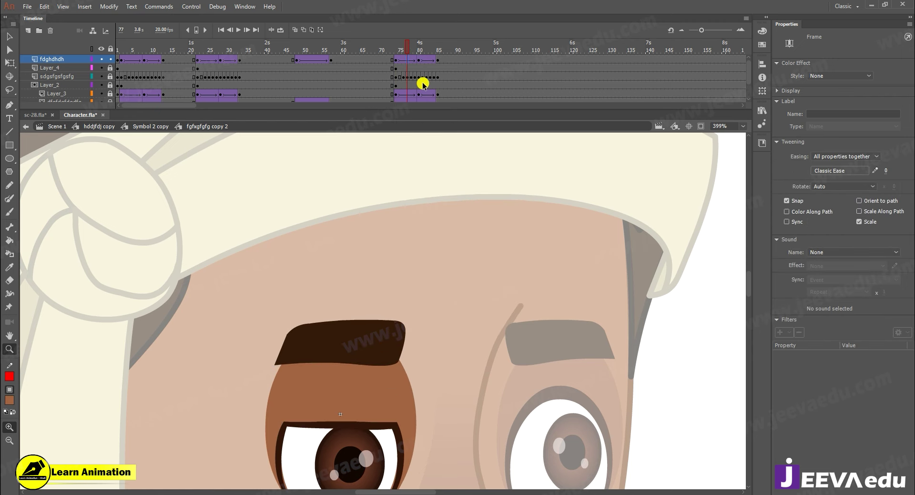
Reset the iris layer's keyframe at frame 74 to its preceding position and recreate the classic tween up to frame 80
left_click_drag(411, 56, 397, 56)
scroll(398, 57, "down", 1)
left_click(397, 84)
left_click(361, 340, "alt")
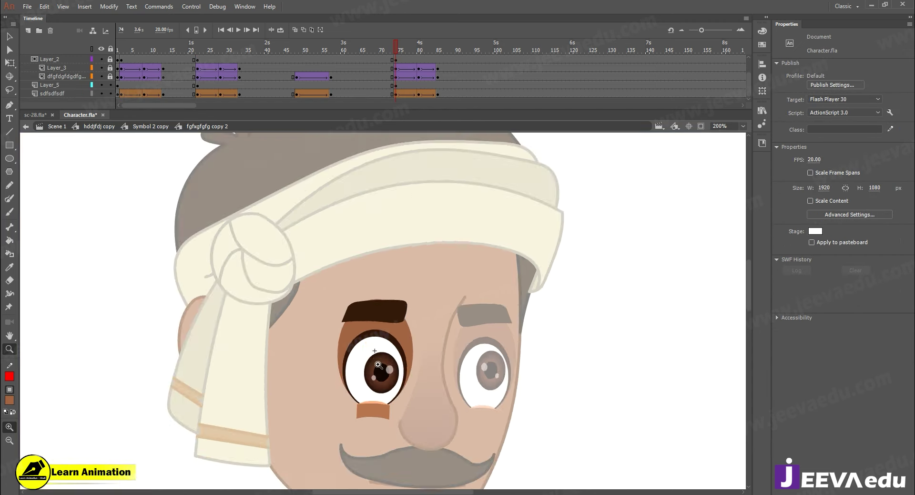
left_click(374, 360)
left_click(396, 76)
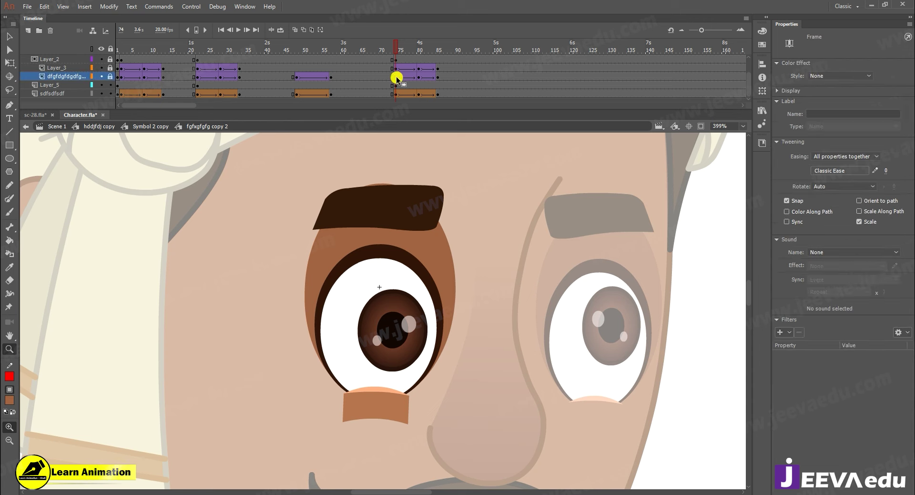
right_click(396, 76)
left_click(409, 173)
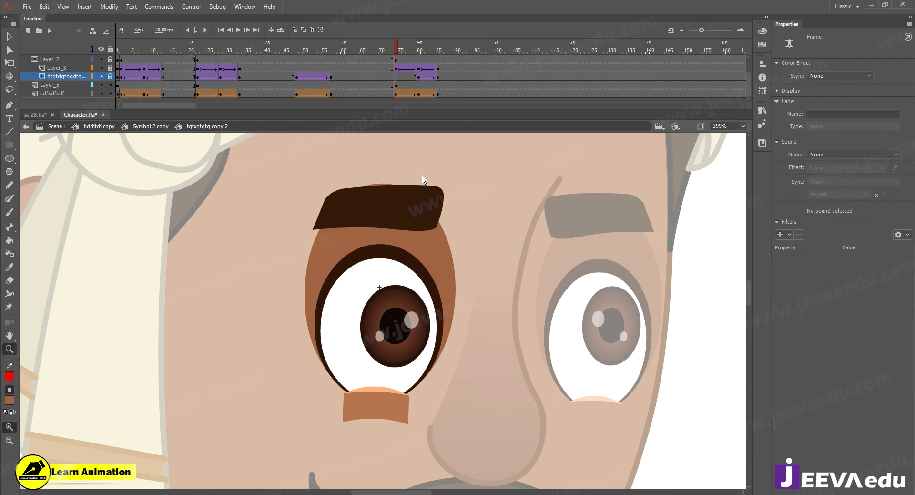
right_click(404, 79)
left_click(419, 102)
left_click(403, 76)
left_click_drag(403, 50, 396, 52)
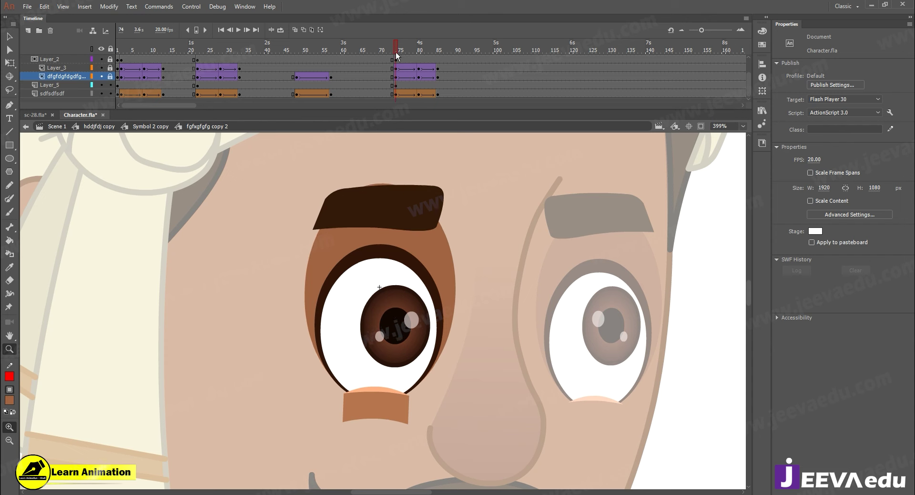
Reset the sdfsdfsdf layer's keyframe at frame 74 to its preceding shape, recreate its shape tween, and return to the head symbol
right_click(396, 97)
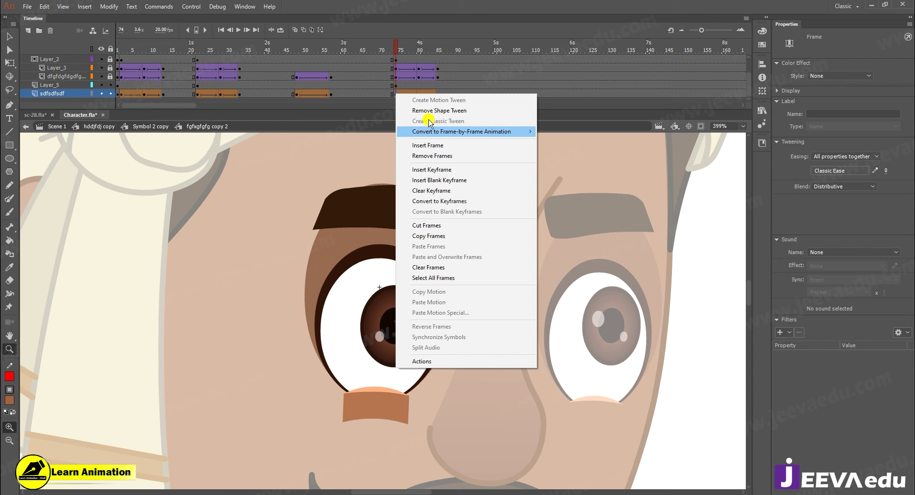
left_click(428, 189)
right_click(403, 94)
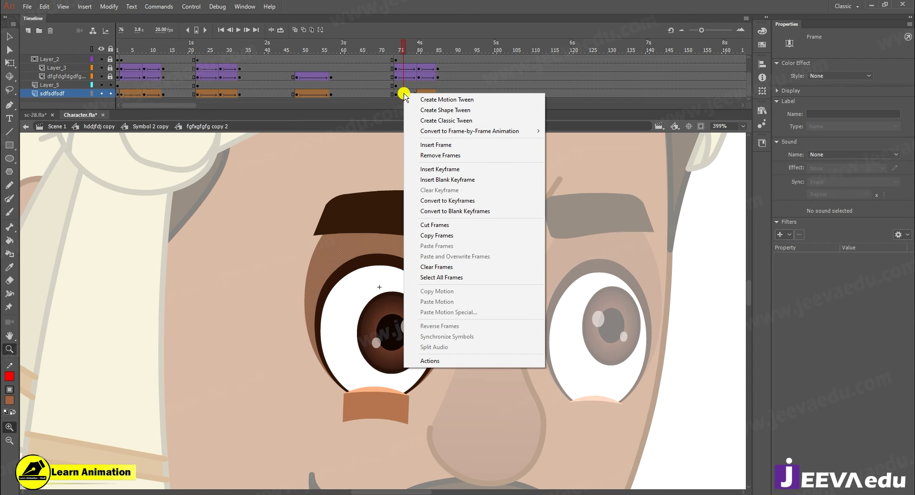
left_click(439, 110)
left_click(376, 53)
left_click_drag(377, 53, 453, 67)
left_click(453, 262, "alt")
key("v")
double_click(424, 339)
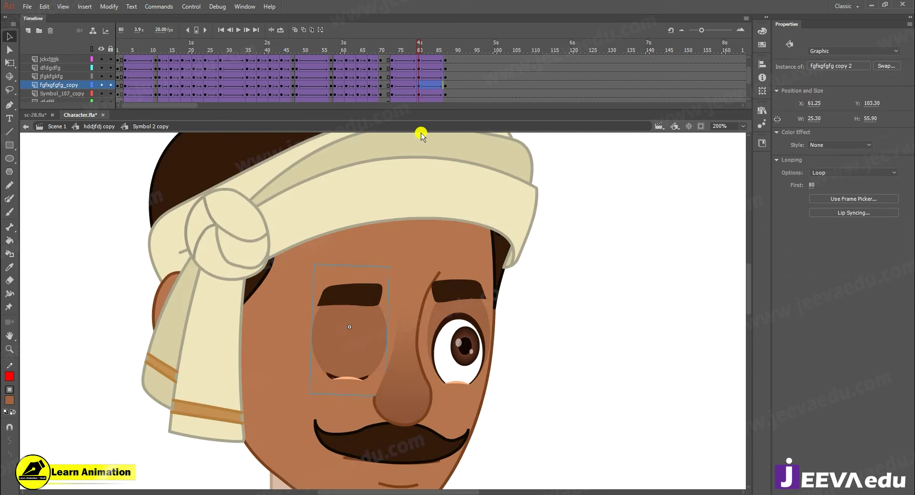
Enter the far eye's symbol and copy the blink on frames 2–13 of all its layers to start at frame 74
double_click(458, 326)
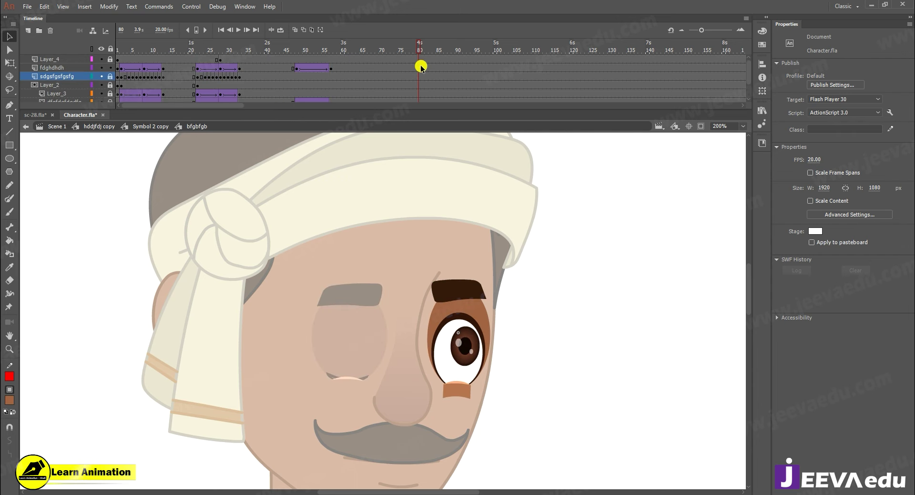
left_click(420, 60)
scroll(142, 83, "down", 3)
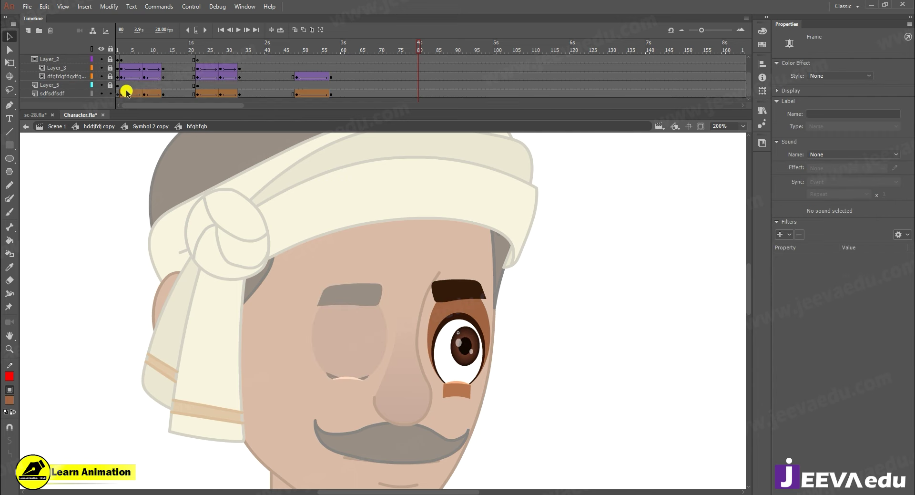
left_click_drag(122, 94, 163, 4)
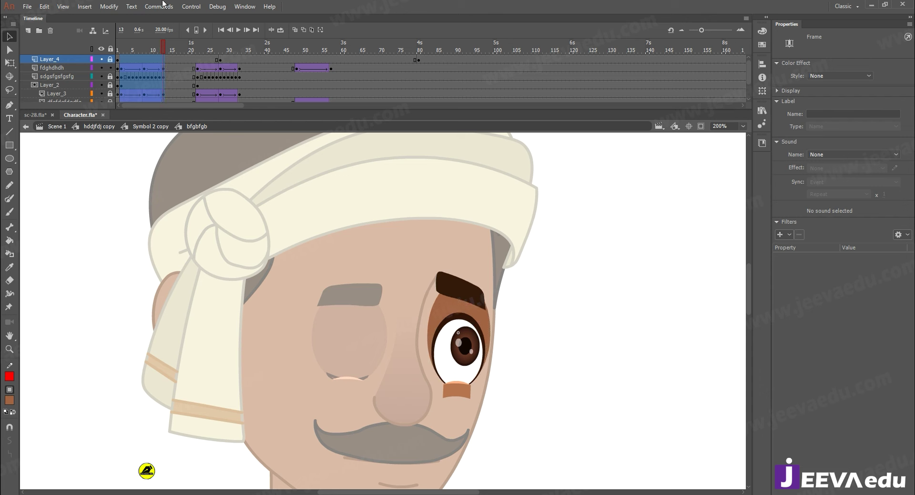
right_click(141, 71)
left_click_drag(144, 71, 419, 68)
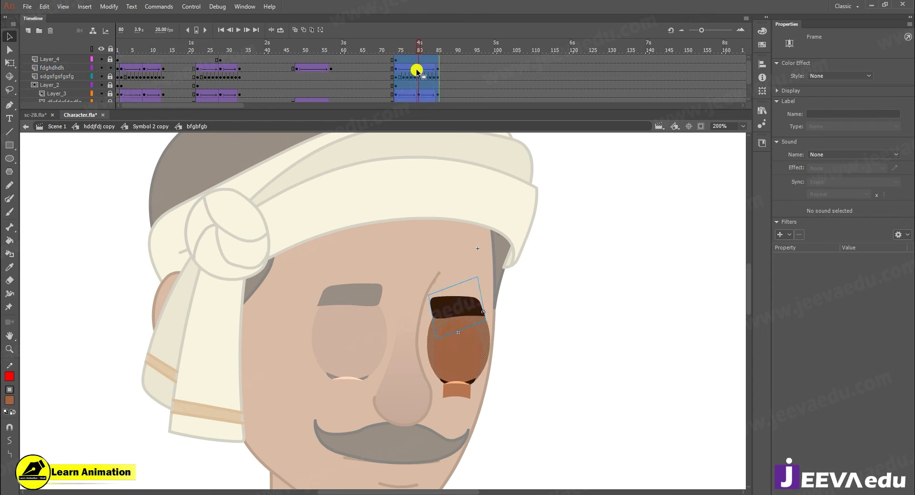
left_click(382, 77)
left_click_drag(397, 53, 391, 55)
left_click(395, 60)
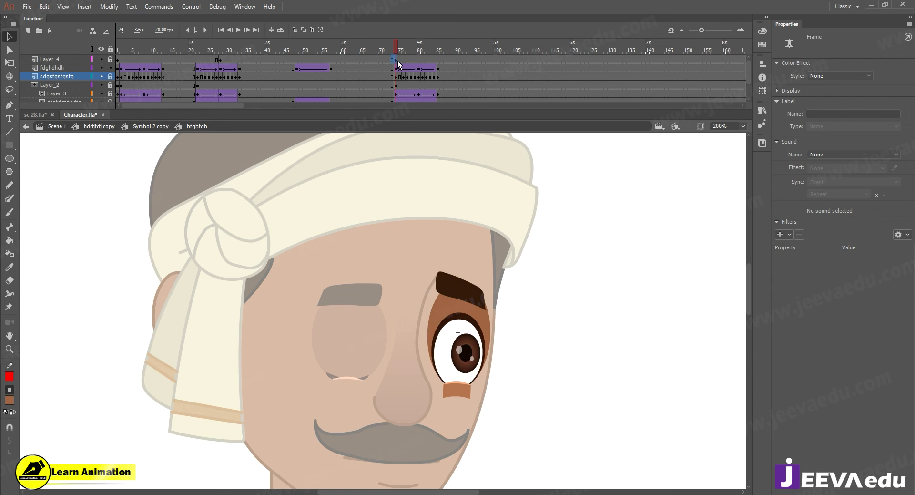
Reset the far eye's eyebrow layer keyframe at frame 74 to its preceding pose and recreate the classic tween up to frame 80
right_click(396, 69)
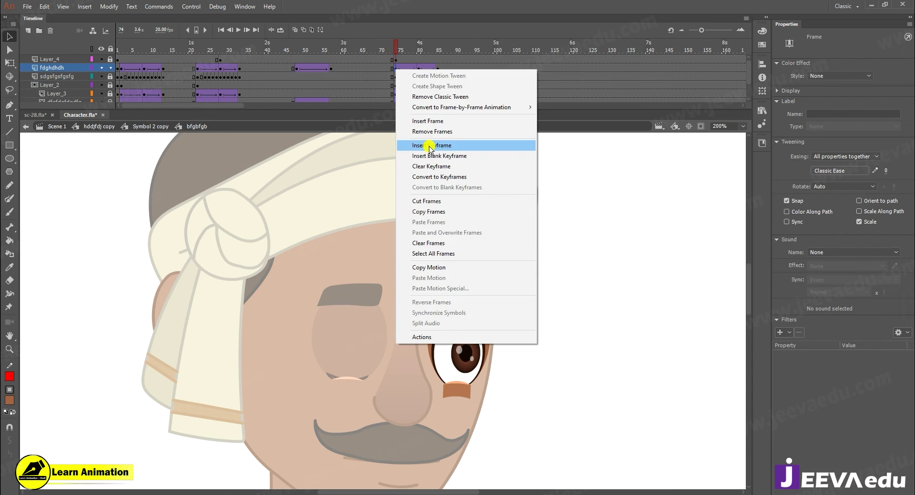
left_click(429, 167)
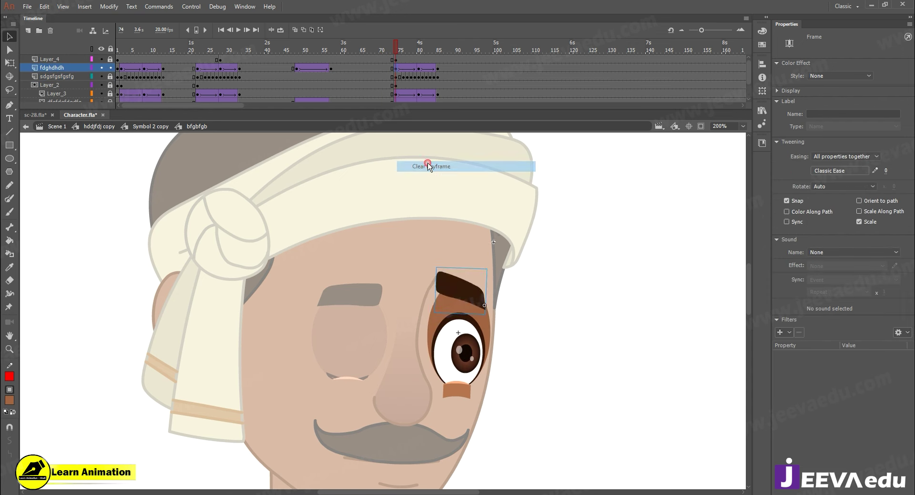
right_click(404, 73)
right_click(402, 68)
left_click(424, 94)
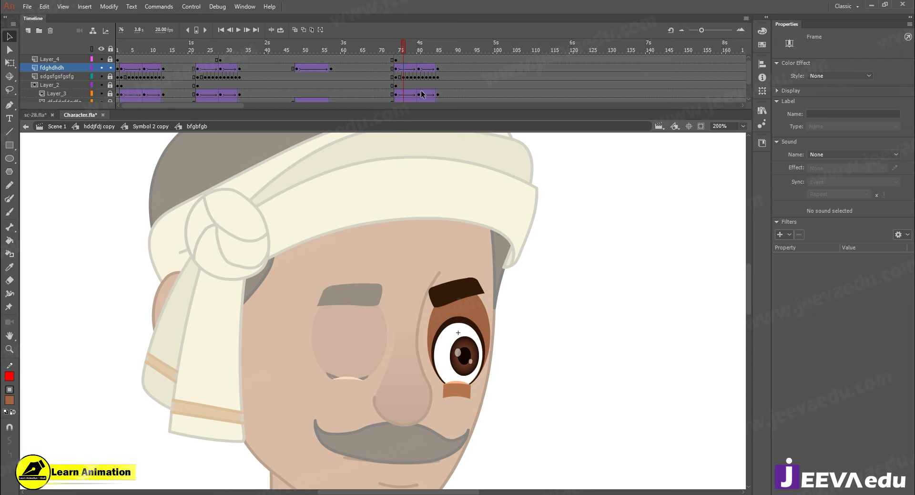
left_click(394, 47)
left_click(397, 67)
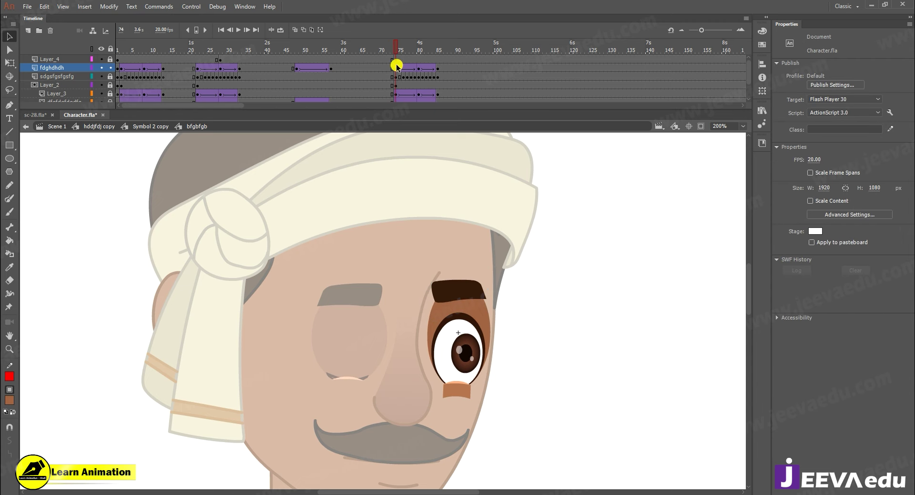
Reset the far eye's iris layer keyframe at frame 74 to its preceding position and recreate its classic tween up to frame 80
scroll(405, 71, "down", 3)
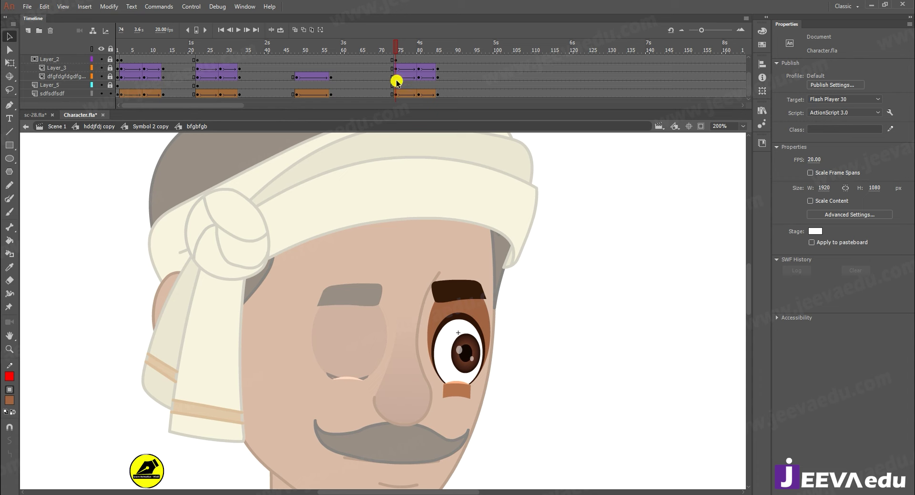
right_click(395, 77)
left_click(414, 165)
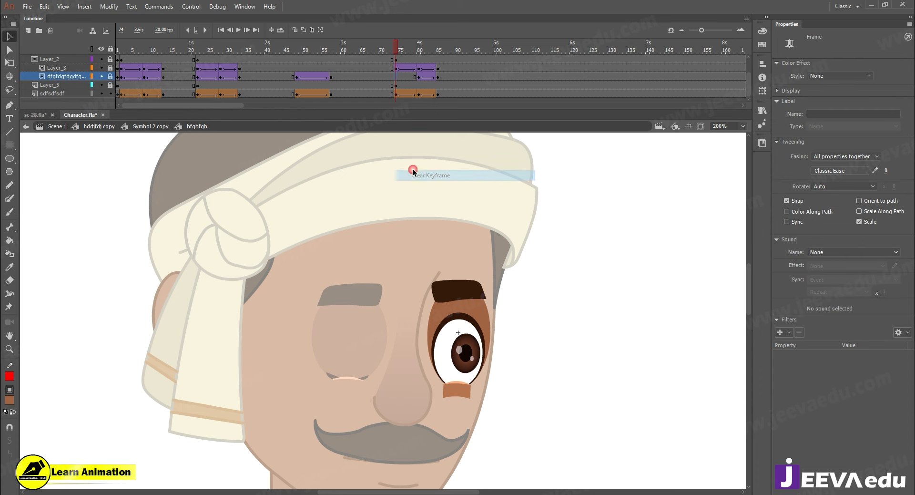
left_click(403, 77)
right_click(405, 78)
left_click(429, 105)
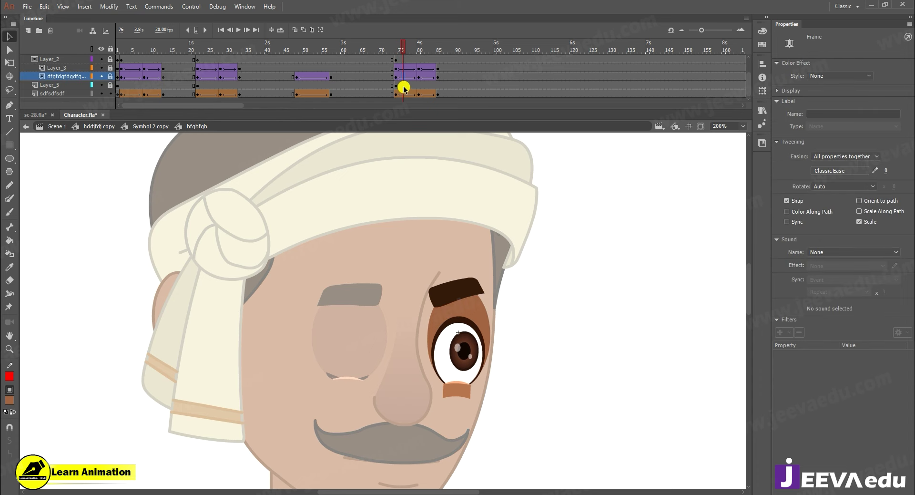
left_click(395, 95)
right_click(395, 95)
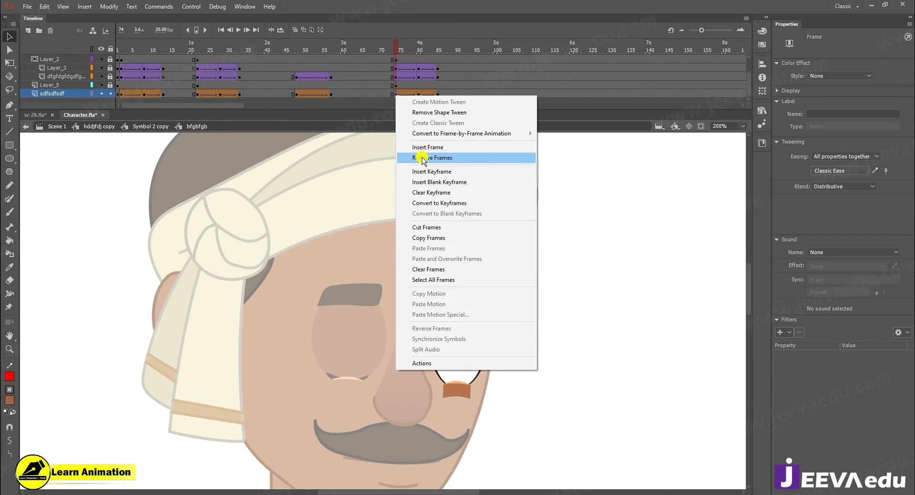
left_click(424, 192)
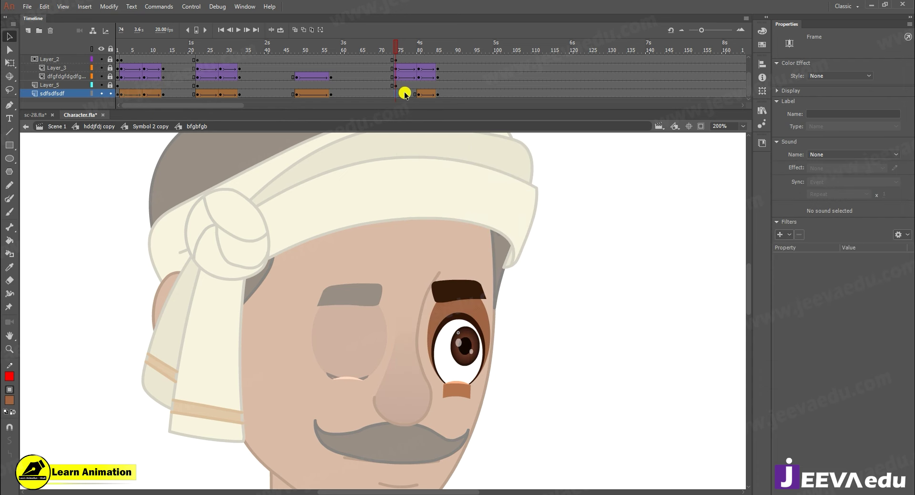
key("ctrl+z")
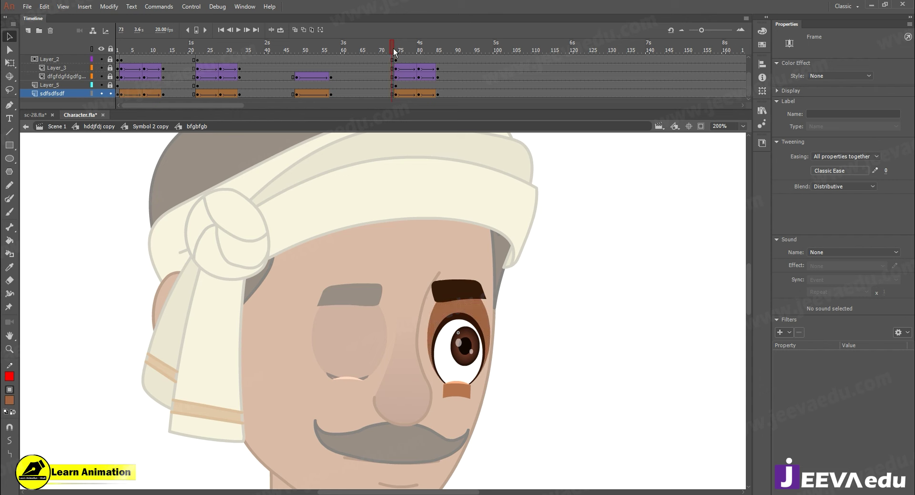
Reset the far eye's sdfsdfsdf layer keyframe at frame 74 to its preceding shape and recreate the shape tween up to frame 80
left_click_drag(394, 48, 397, 49)
left_click(396, 93)
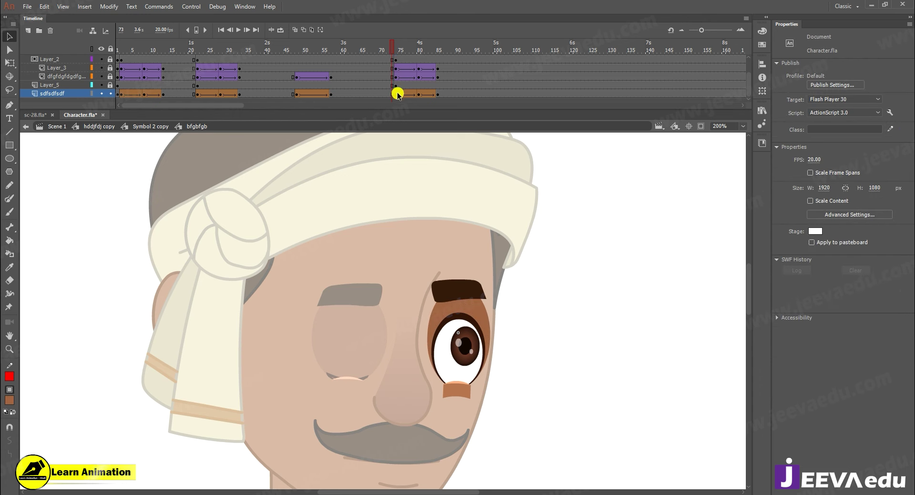
right_click(396, 94)
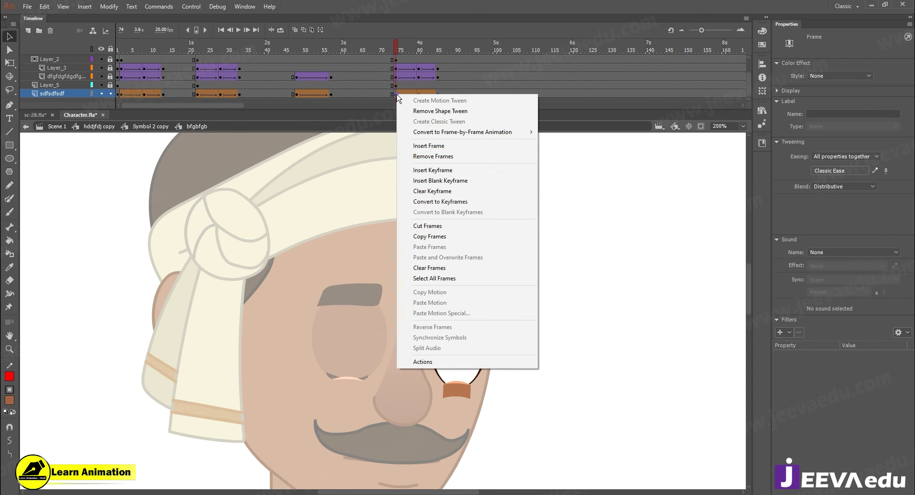
left_click(423, 191)
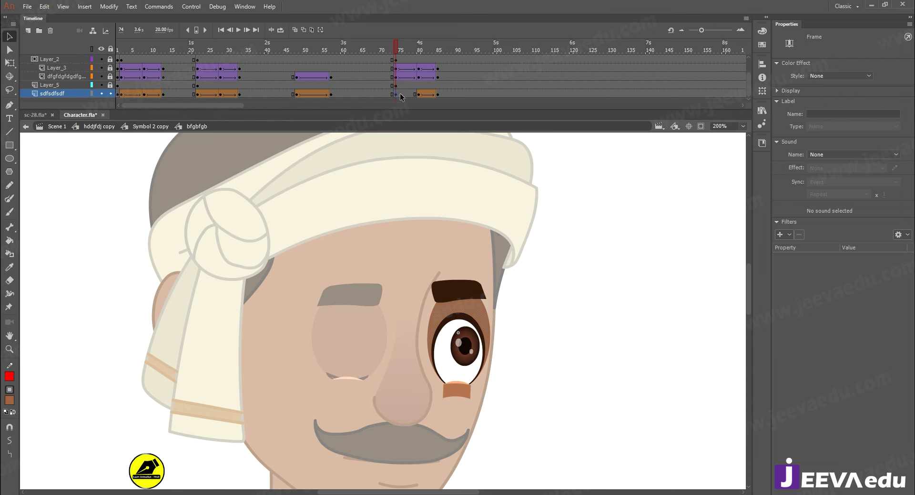
right_click(401, 96)
left_click(407, 111)
Clear the pasted blink keyframes on the far eyebrow layer fdghdhdh from frame 74 onward
mouse_move(401, 61)
left_mouse_down()
mouse_move(385, 52)
mouse_move(462, 58)
mouse_move(408, 62)
mouse_move(413, 67)
mouse_move(422, 69)
mouse_move(399, 50)
mouse_move(415, 58)
left_mouse_up()
scroll(410, 62, "up", 1)
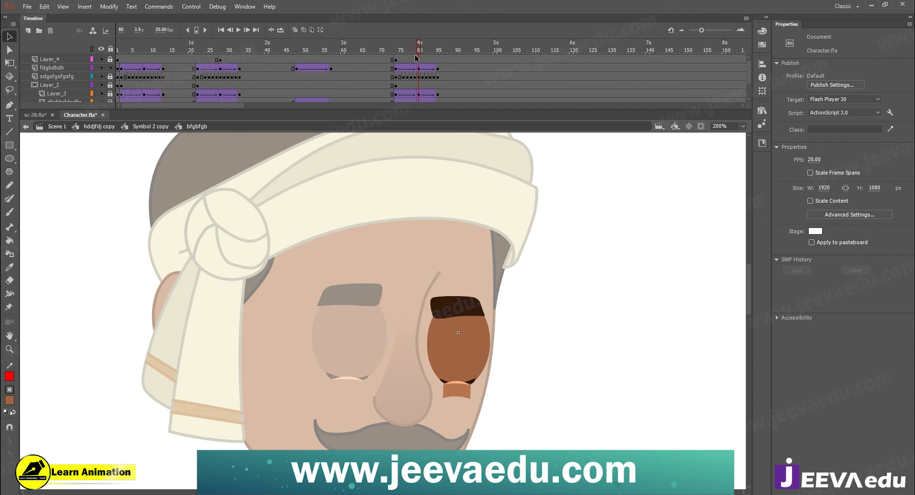
left_click(475, 302)
left_click_drag(415, 54, 430, 70)
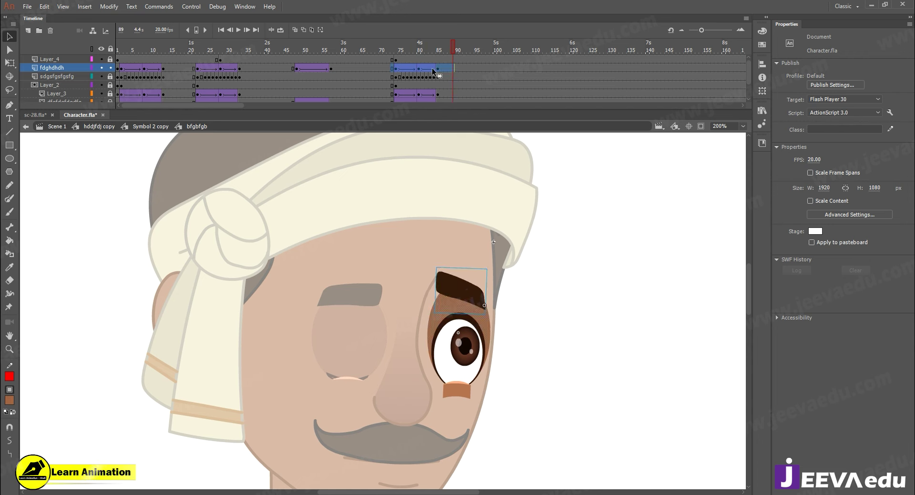
right_click(432, 68)
left_click(482, 167)
left_click(396, 69)
left_click_drag(403, 47, 416, 63)
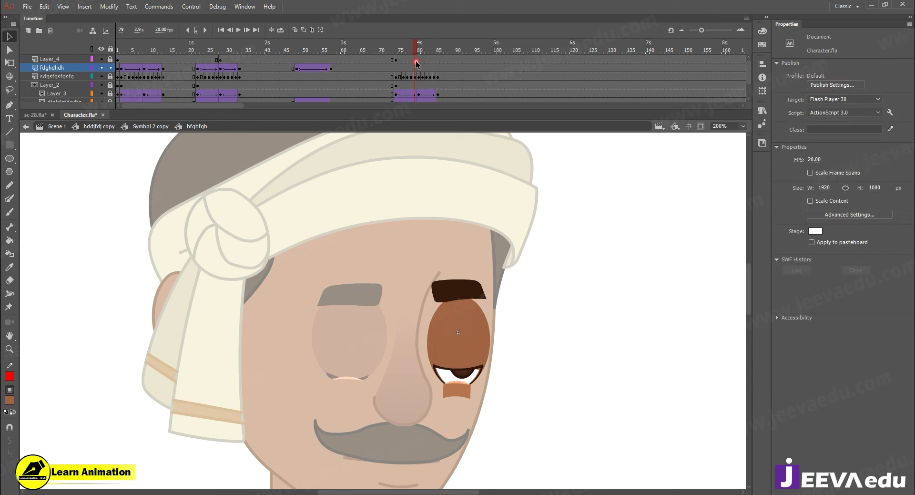
Insert keyframes on the far eyebrow layer at frames 80 and 85 and add classic tweens between its keyframes
left_click(419, 68)
key("F6")
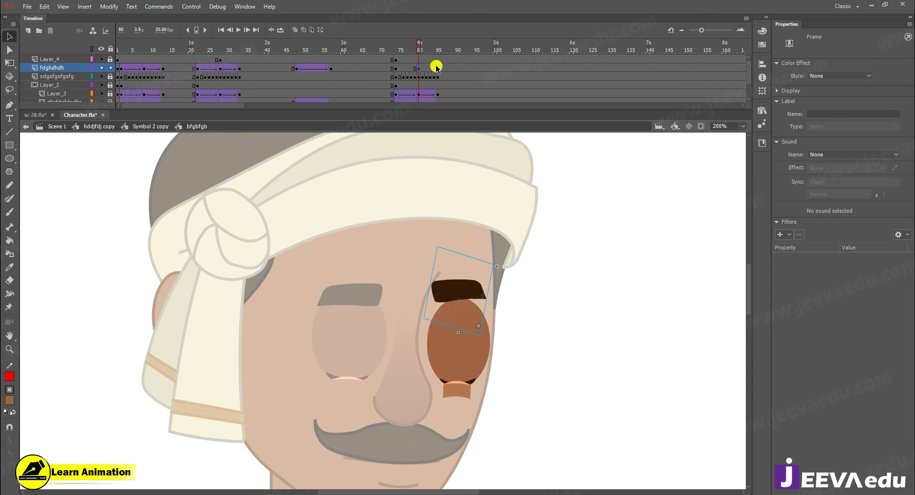
left_click(437, 68)
key("F6")
left_click_drag(416, 69, 446, 69)
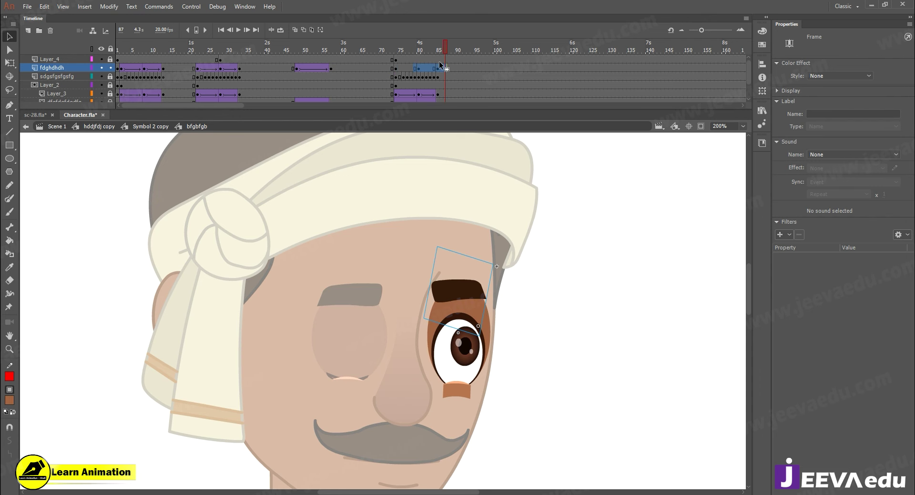
left_click(420, 69)
right_click(420, 71)
left_click(458, 94)
Lower the far eyebrow and rotate it counterclockwise at frame 80, and scrub through the blink to check it
left_click(416, 47)
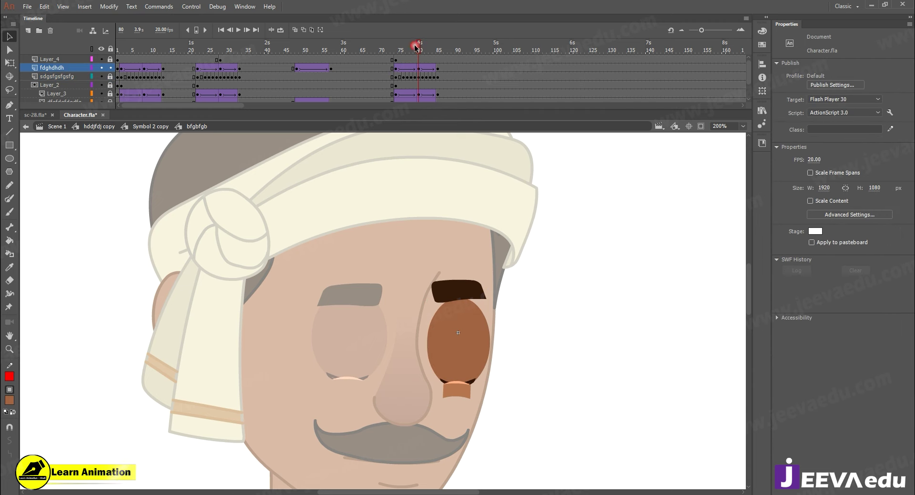
left_click(456, 285)
key("q")
left_click_drag(426, 321, 427, 344)
left_click_drag(419, 52, 454, 57)
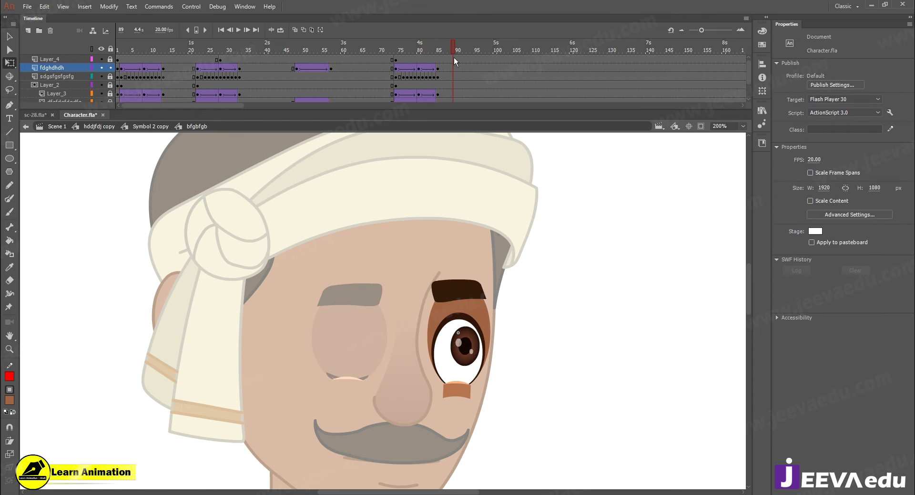
Compare both eyes in the head symbol, and at frame 80 raise the far eyebrow slightly and reduce its tilt
double_click(396, 310)
left_click(385, 58)
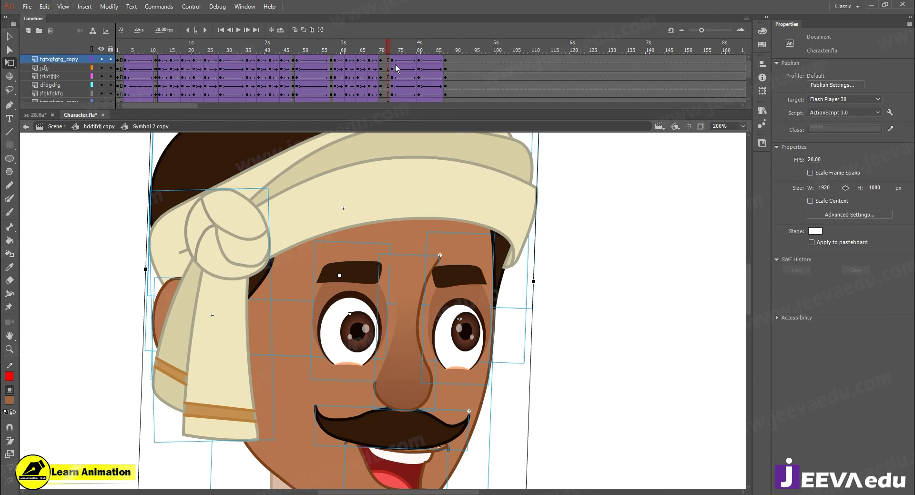
left_click(417, 73)
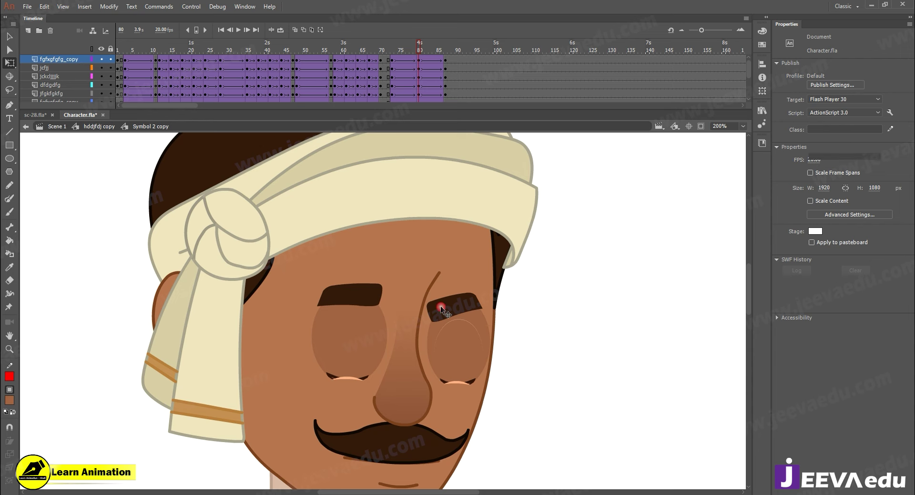
double_click(444, 310)
left_click(444, 310)
left_click_drag(447, 309, 447, 309)
left_click_drag(432, 332, 419, 333)
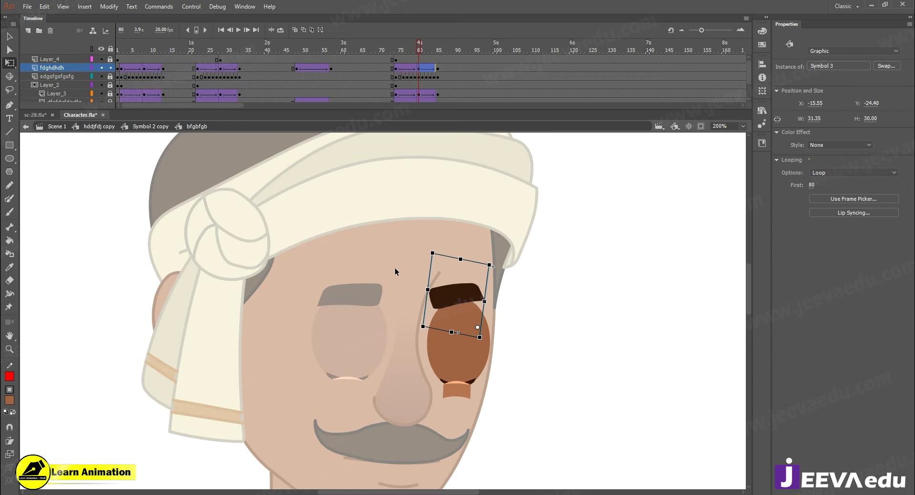
double_click(395, 268)
At frame 90, raise the far eyebrow within its symbol, rotate it slightly clockwise, and return to the head symbol
left_click_drag(420, 50, 459, 50)
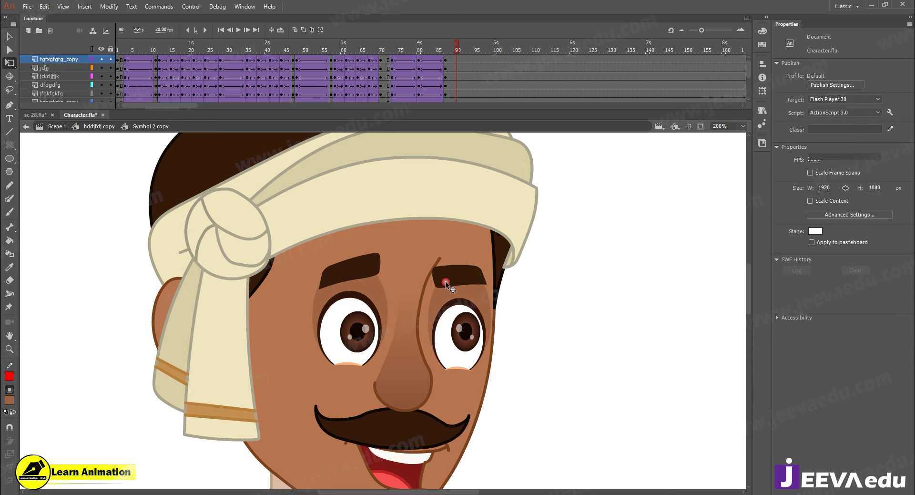
double_click(445, 282)
left_click(445, 286)
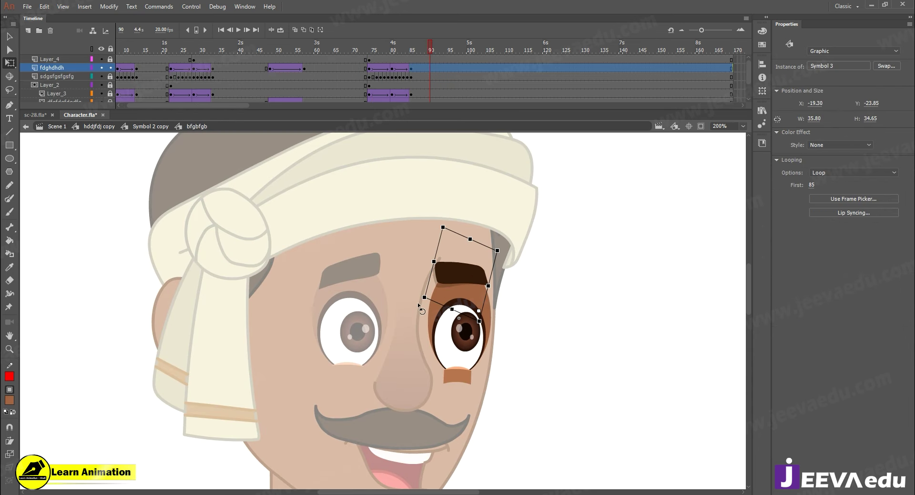
left_click_drag(451, 277, 450, 271)
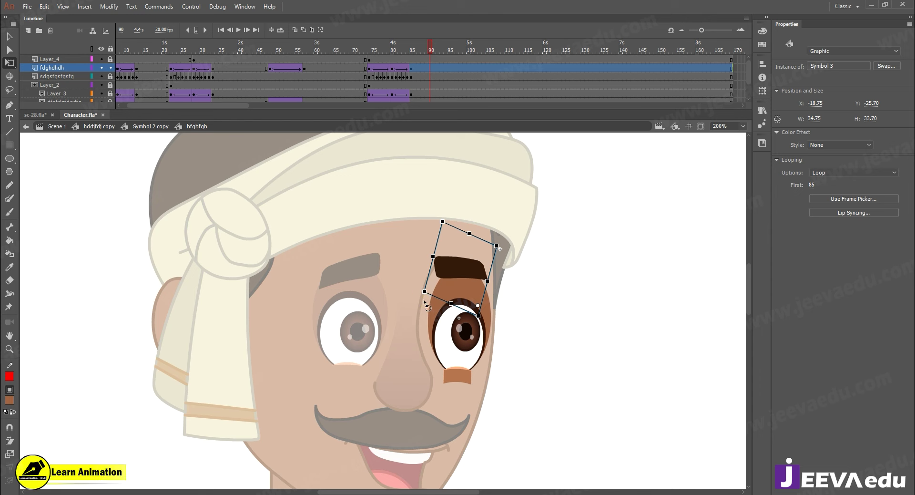
left_click_drag(424, 298, 420, 290)
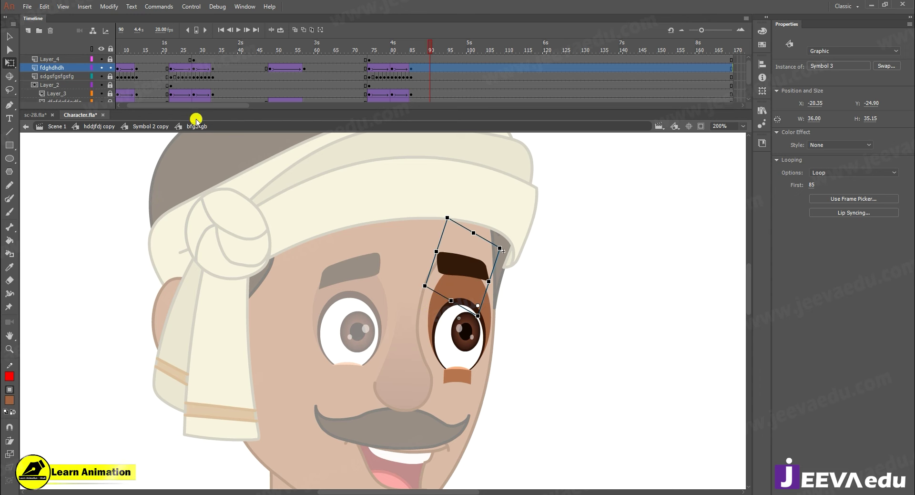
left_click(150, 127)
Review the far eye's blink on the whole head and play back the animation in the body symbol
key("z")
left_click(405, 326, "alt")
left_click(403, 320, "alt")
left_click_drag(421, 53, 438, 71)
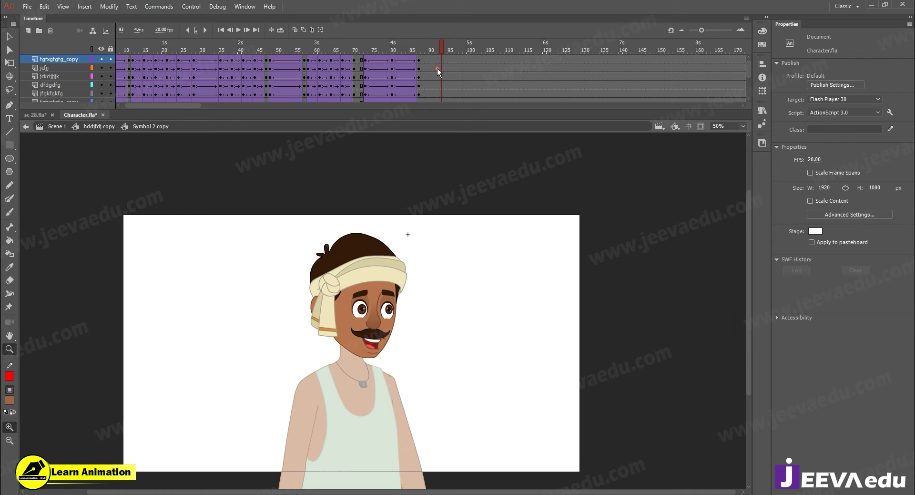
left_click(107, 127)
key("ctrl+minus")
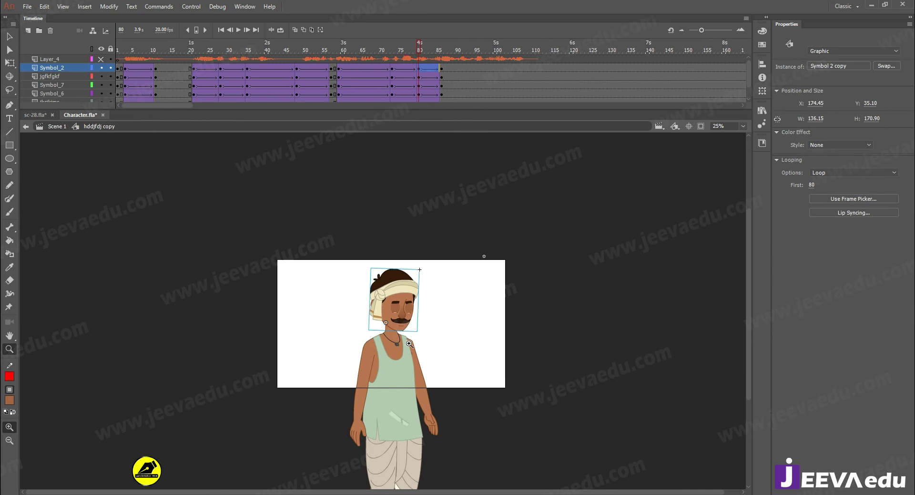
key("ctrl+equal")
key("Return")
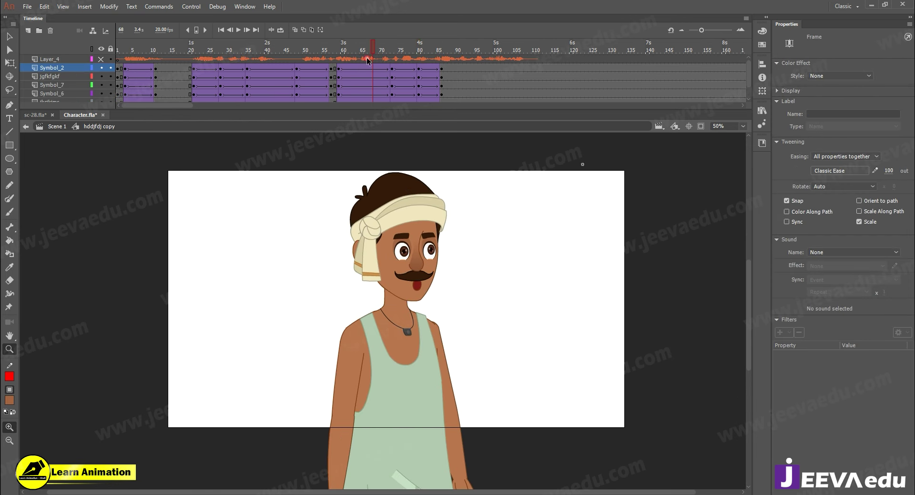
Rotate the head farther back at frame 86 in the body symbol and play back the animation
left_click_drag(435, 59, 456, 66)
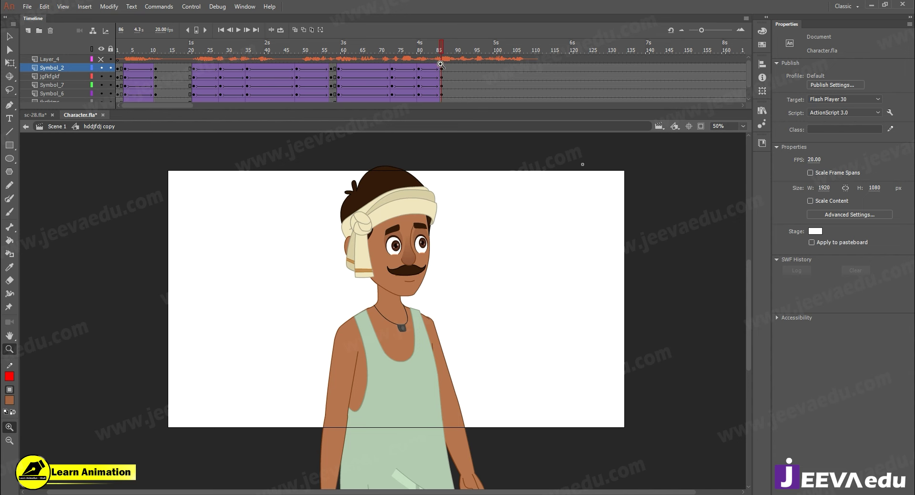
left_click(403, 223)
key("q")
left_click_drag(439, 153, 422, 152)
key("Return")
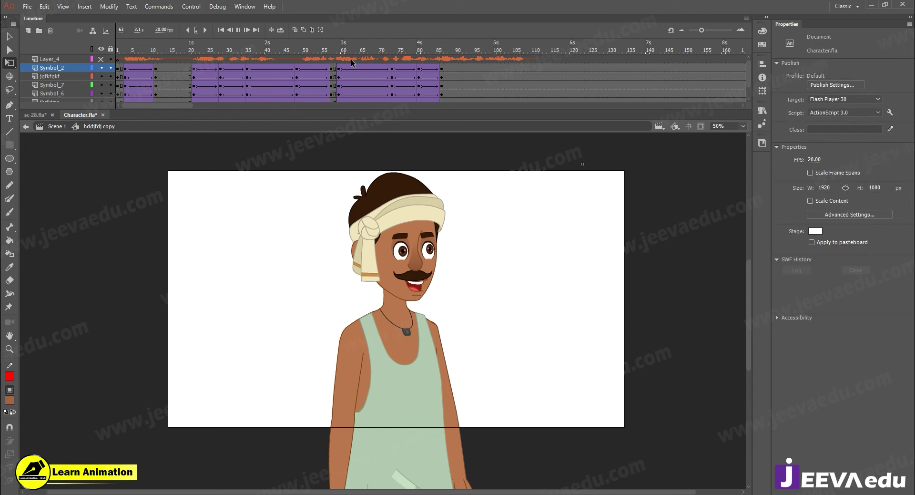
At frame 87 in the head symbol, rotate the turban knot and its hanging ends clockwise away from the face, and return to the body symbol
left_click(444, 46)
left_click_drag(444, 46, 442, 68)
key("v")
left_click(362, 267)
double_click(359, 260)
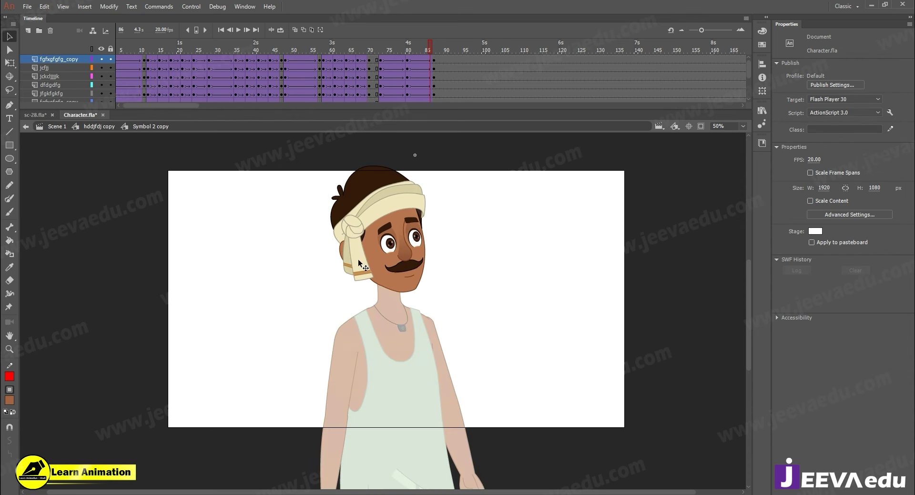
key("z")
left_click(360, 270)
key("v")
left_click(368, 277)
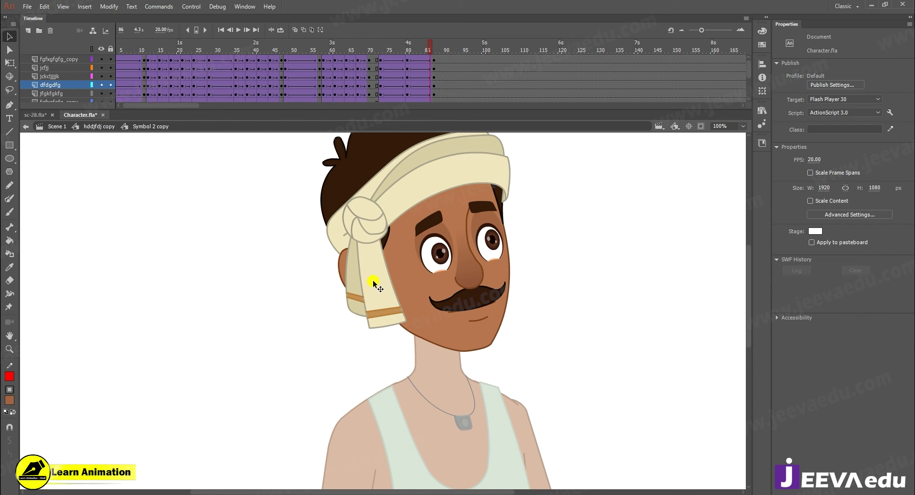
left_click(373, 246)
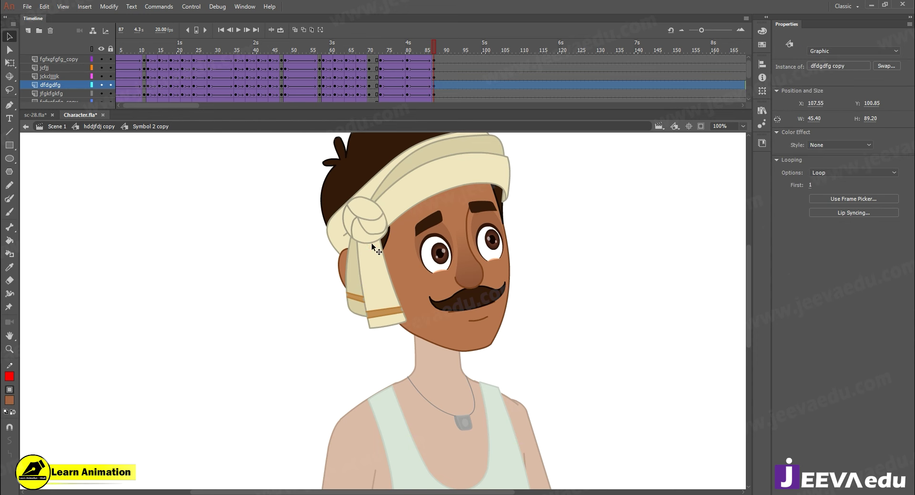
key("q")
left_click_drag(418, 316, 398, 331)
left_click(101, 127)
Review the turban's follow-through and the whole figure's pose around frame 90 in the body symbol
key("z")
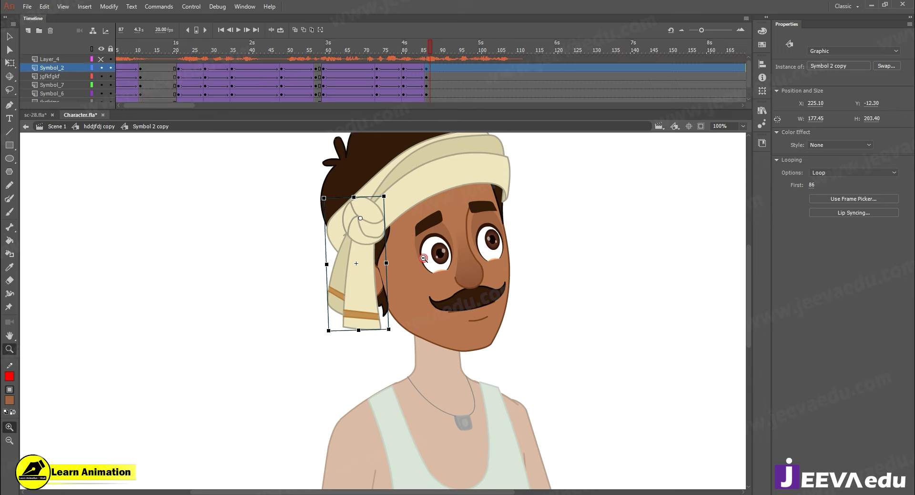
mouse_move(436, 62)
left_mouse_down()
mouse_move(396, 59)
mouse_move(445, 66)
left_mouse_up()
left_click(400, 266)
left_click_drag(400, 266, 429, 217)
mouse_move(432, 71)
left_mouse_down()
mouse_move(382, 59)
mouse_move(442, 76)
left_mouse_up()
left_click(438, 272, "alt")
left_click(441, 283, "alt")
left_click(395, 370)
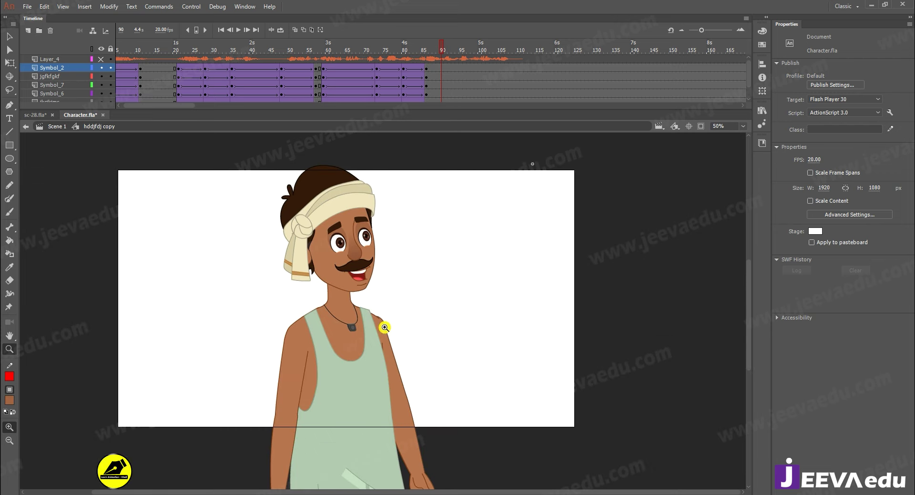
left_click(362, 325, "alt")
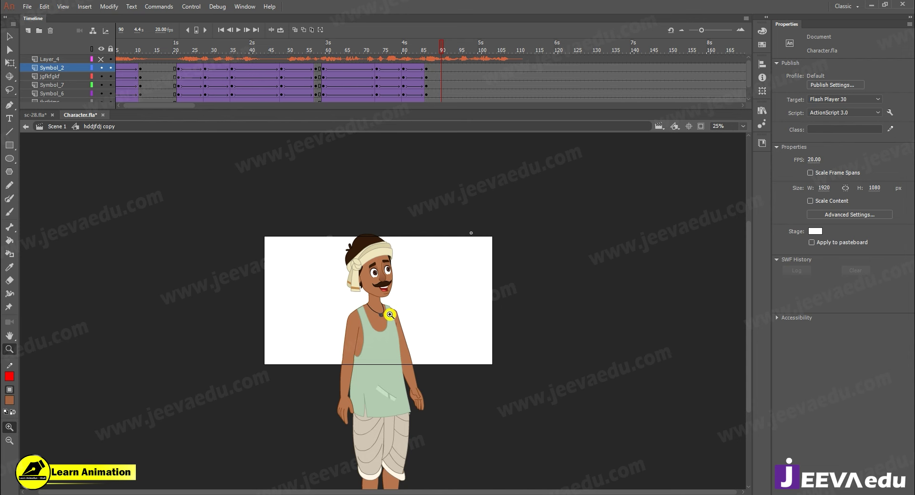
left_click(389, 288)
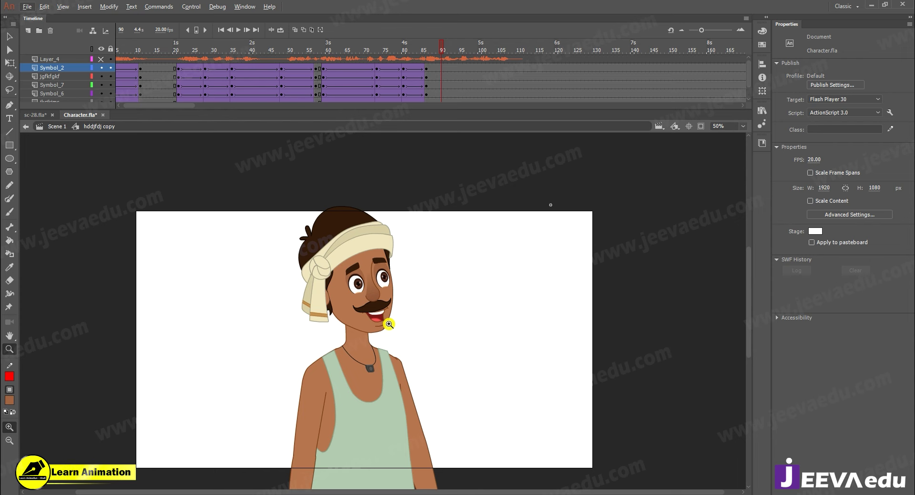
left_click(375, 339, "alt")
left_click(378, 324)
left_click_drag(395, 364, 403, 376)
Insert keyframes on all the body-part layers at frame 104 of the body symbol
left_click_drag(423, 55, 498, 125)
left_click(473, 90)
key("F6")
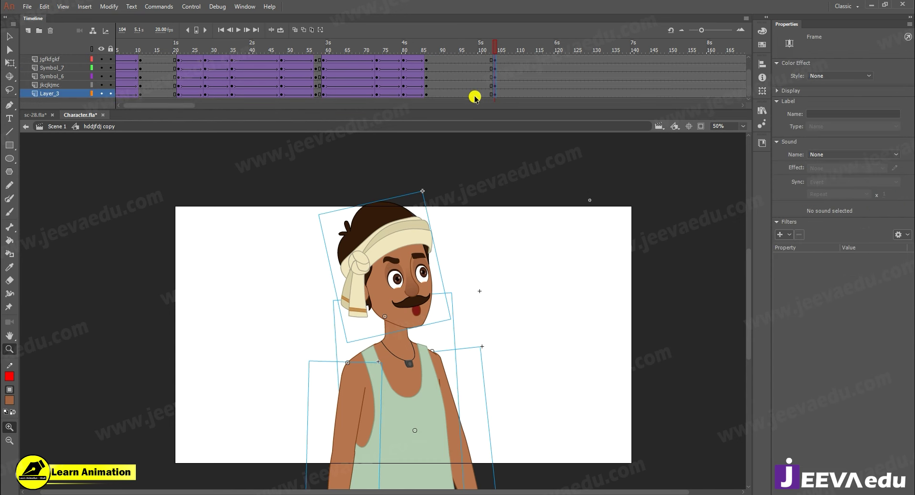
At frame 93 in the near eye's symbol, set the eyebrow's looping option to Single Frame, and return to the body symbol
scroll(479, 76, "up", 2)
left_click_drag(482, 54, 451, 61)
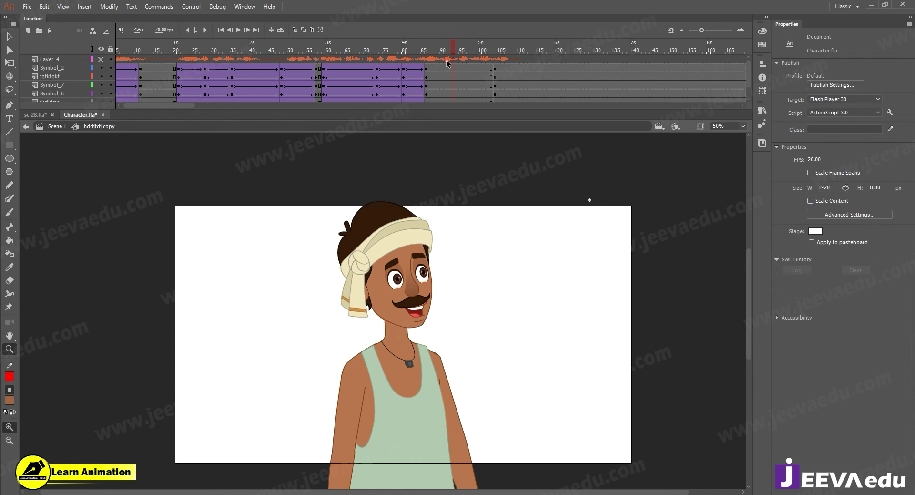
left_click(408, 259)
left_click(353, 318)
double_click(353, 318)
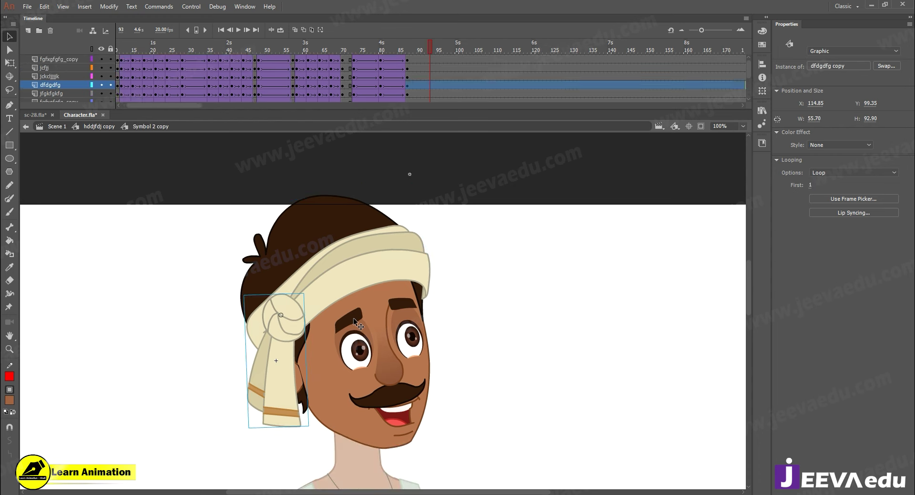
double_click(353, 318)
left_click(353, 318)
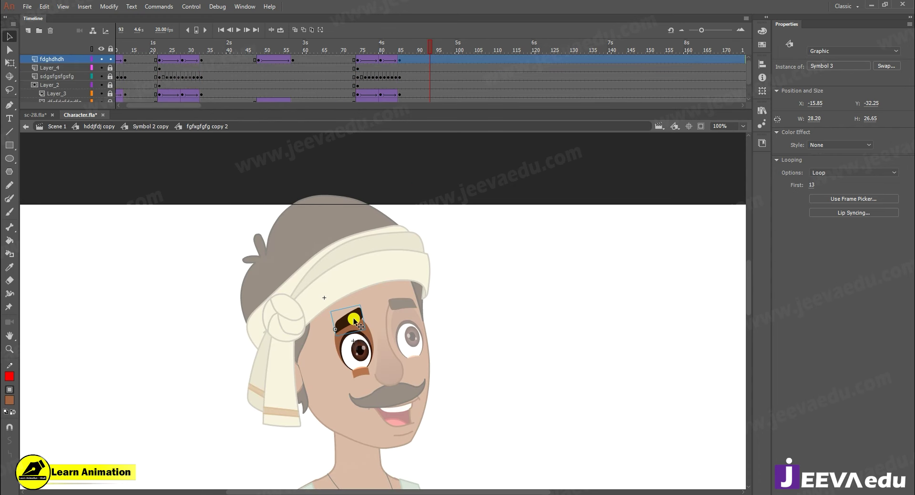
left_click(832, 174)
left_click(830, 196)
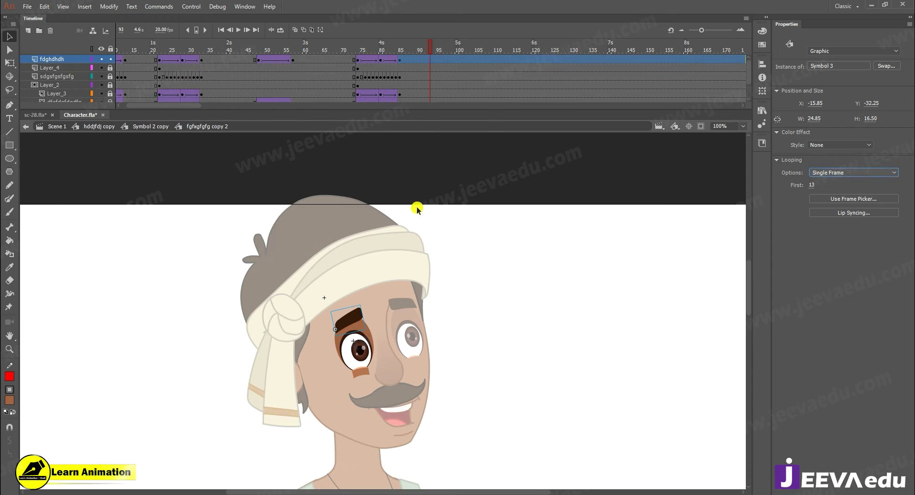
left_click(146, 126)
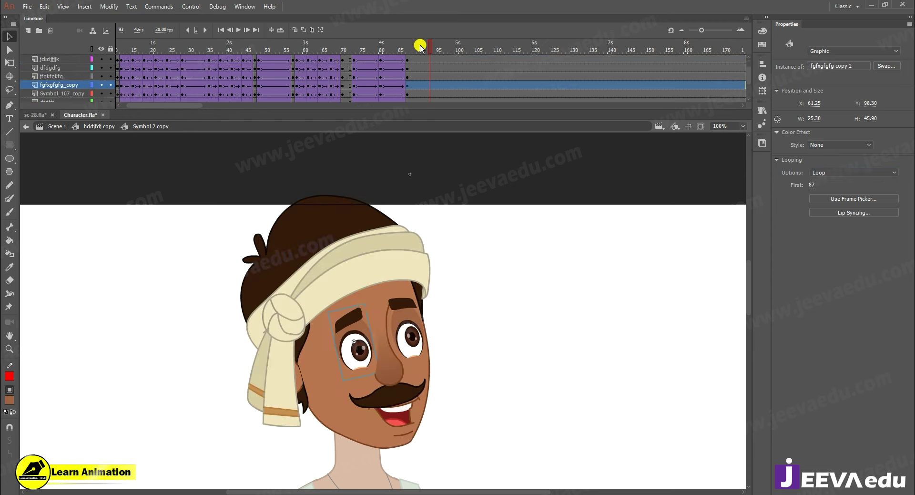
mouse_move(438, 56)
left_mouse_down()
mouse_move(387, 53)
mouse_move(455, 59)
left_mouse_up()
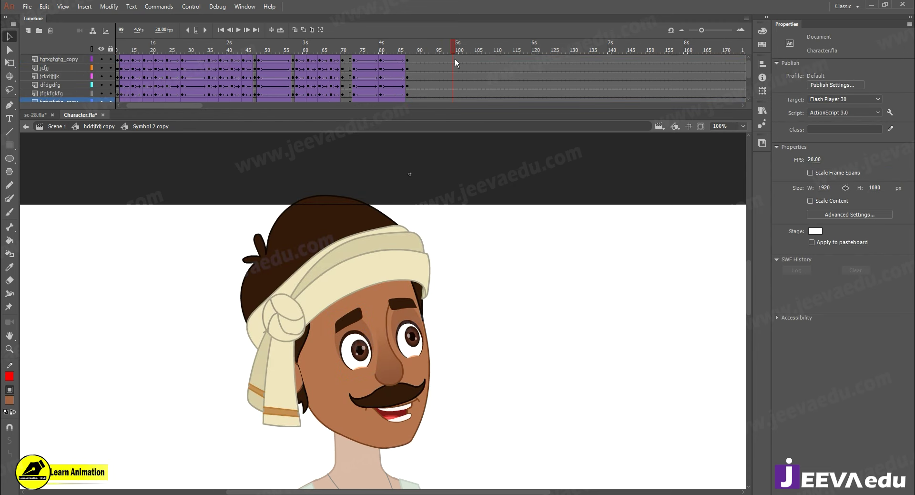
left_click(337, 291, "alt")
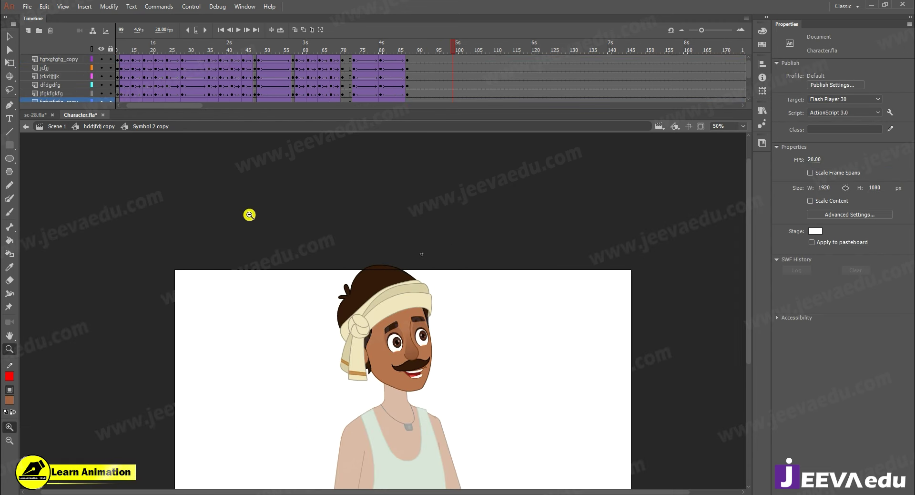
left_click(100, 127)
Create classic tweens on all the body-part layers between frames 86 and 104 and check the motion up to frame 104
left_click(440, 70)
left_click_drag(405, 77, 416, 134)
right_click(405, 84)
left_click(445, 107)
left_click_drag(890, 171, 881, 78)
left_click_drag(386, 48, 447, 56)
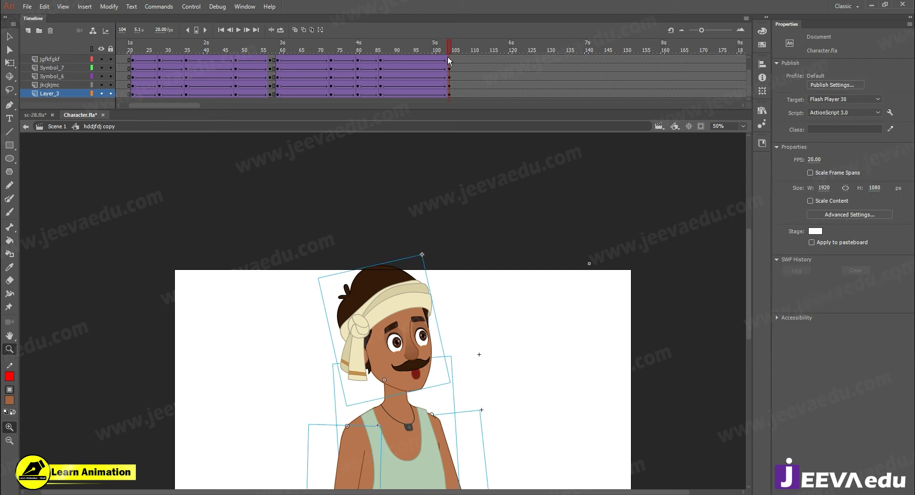
At frame 104, select the whole upper body, set its pivot at the waist and rotate it slightly clockwise
left_click(433, 237, "alt")
left_click_drag(434, 363, 461, 284)
left_click(409, 330)
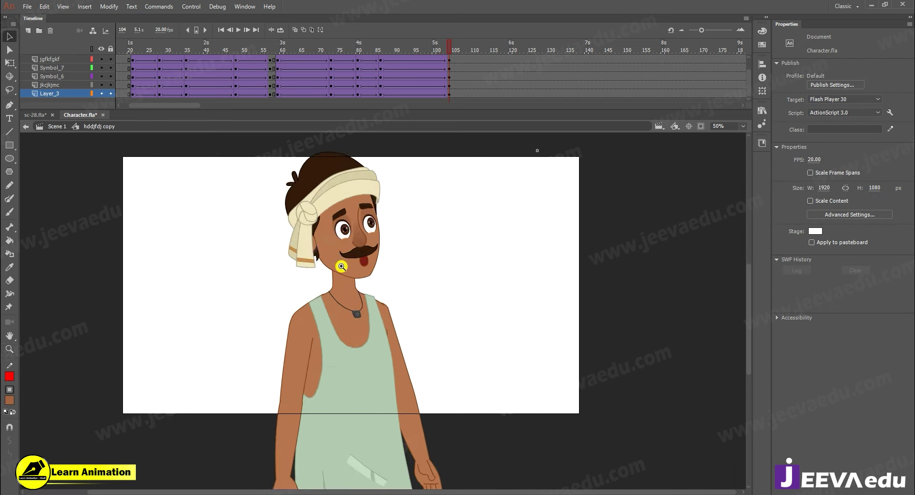
left_click(337, 262, "ctrl+alt")
left_click_drag(323, 262, 435, 382)
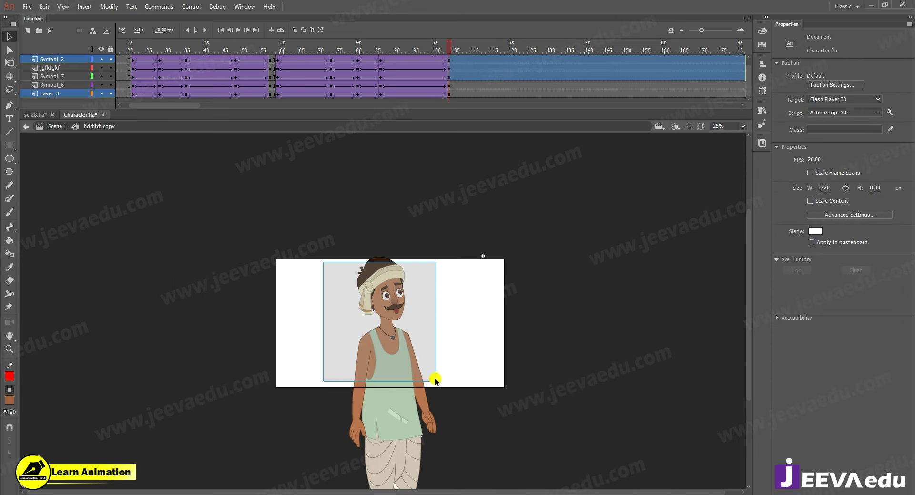
key("q")
key("ctrl+equal")
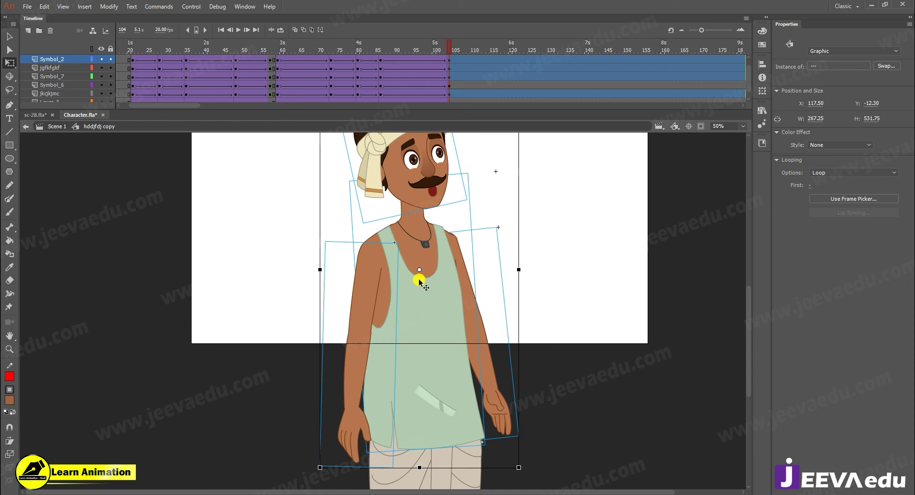
left_click_drag(420, 270, 430, 396)
left_click_drag(457, 301, 451, 371)
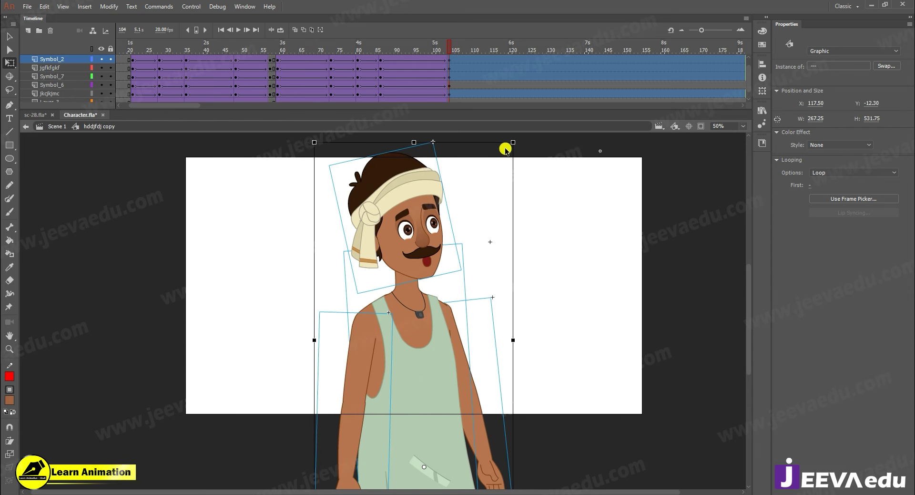
left_click_drag(518, 138, 522, 145)
Rotate the head slightly clockwise at frame 104 to reduce its backward tilt
left_click(546, 216)
left_click(426, 216)
left_click(427, 218)
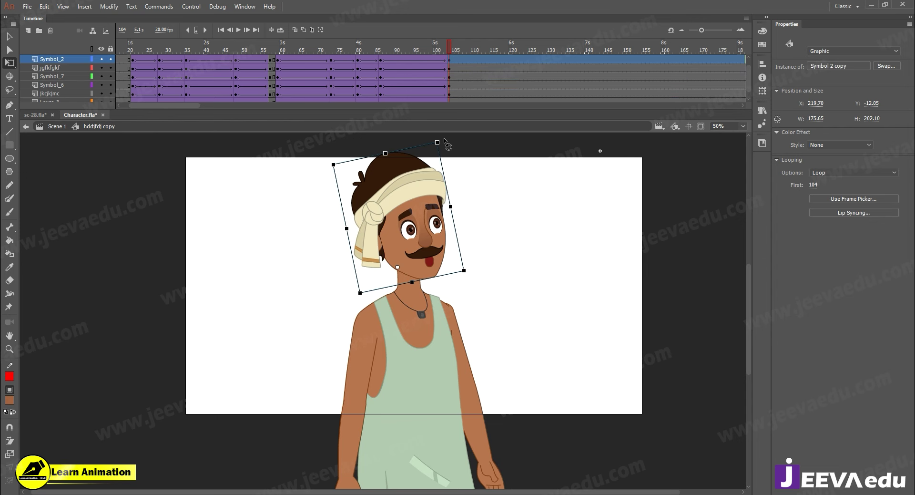
left_click_drag(444, 138, 447, 140)
Rotate the near and far arms slightly outward at frame 104 so both hands swing away from the body
left_click_drag(486, 262, 493, 233)
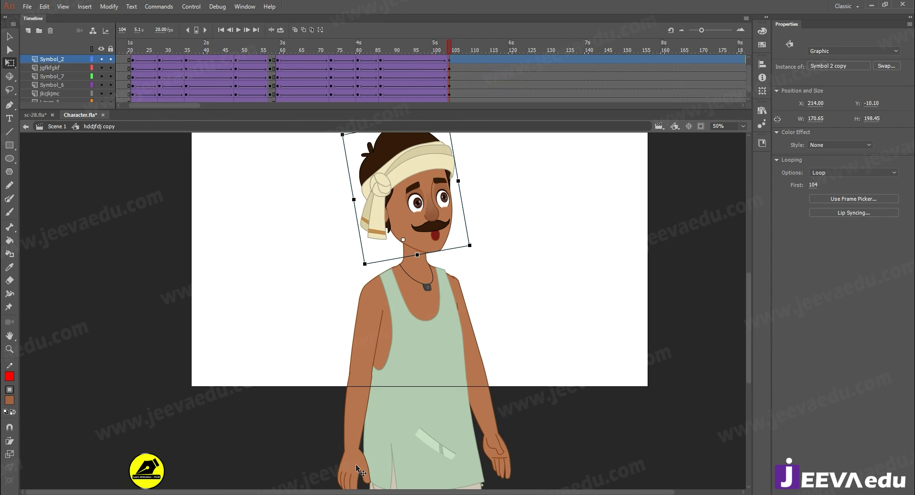
left_click(358, 391)
left_click_drag(457, 447, 457, 373)
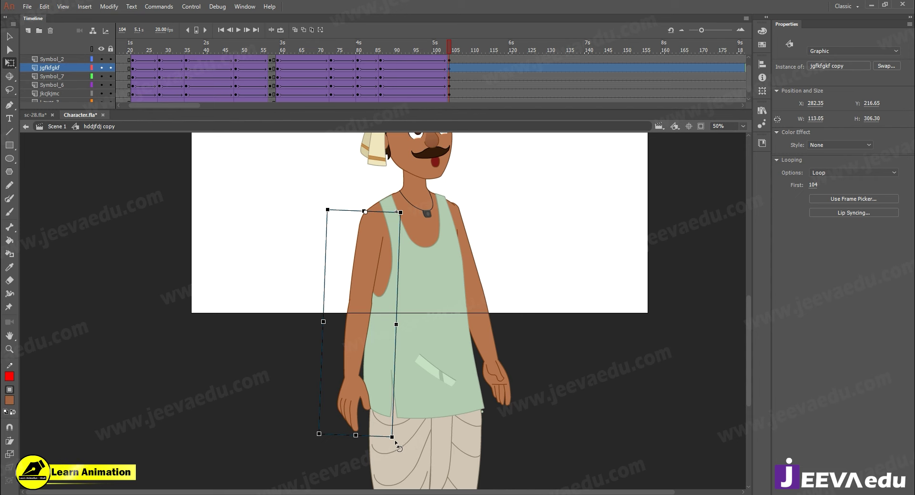
left_click_drag(395, 439, 388, 441)
left_click(499, 385)
left_click_drag(525, 411, 529, 411)
Play back the body animation with the voice track to check the movement into the frame 104 pose
key("z")
left_click(435, 348, "alt")
left_click_drag(429, 262, 437, 289)
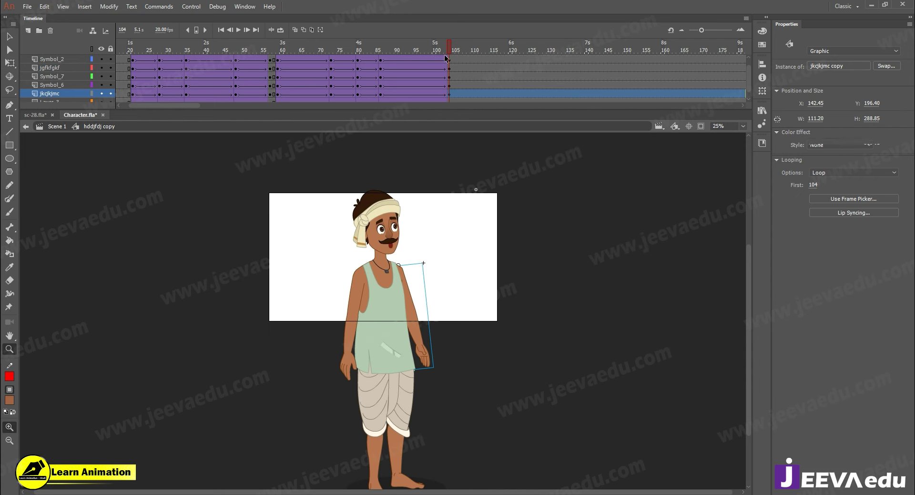
scroll(446, 58, "up", 1)
left_click(337, 59)
key("Return")
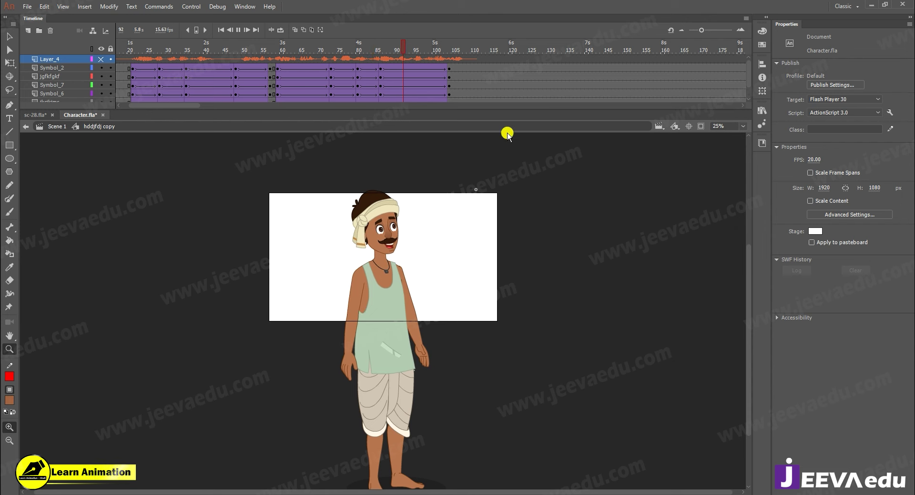
left_click_drag(449, 52, 119, 52)
left_click_drag(170, 106, 163, 107)
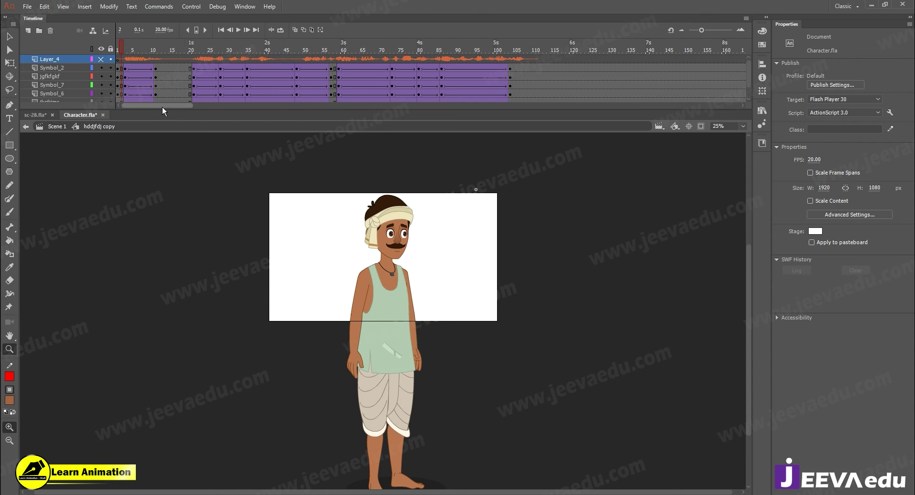
Copy the audio layer Layer_4 from the body symbol and paste it above Layer_1 in Scene 1
left_click(77, 60)
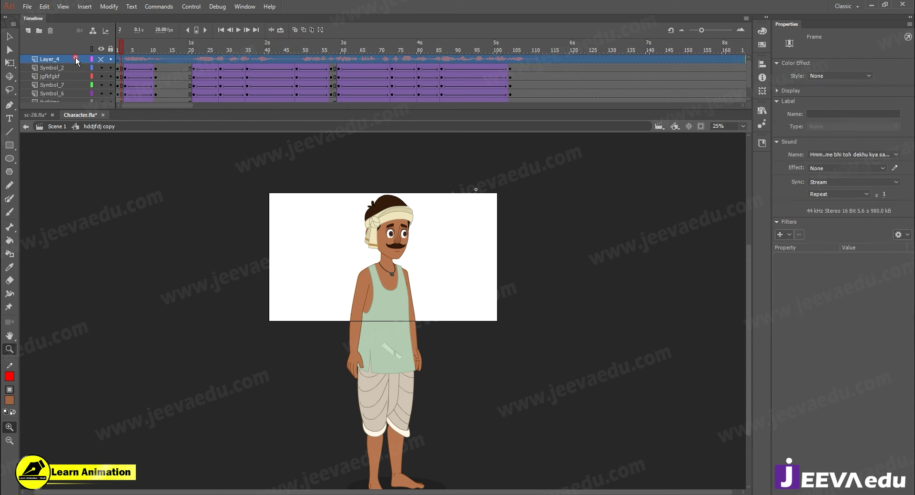
right_click(73, 56)
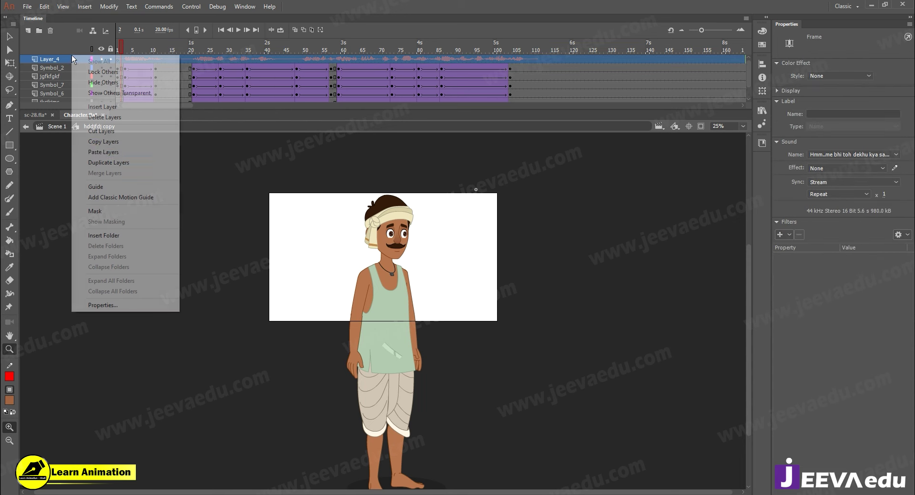
left_click(97, 142)
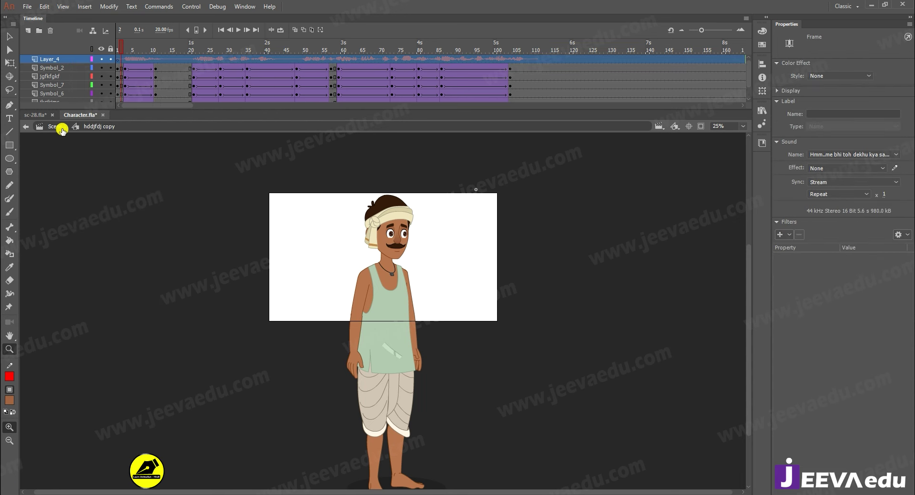
left_click(62, 132)
right_click(74, 61)
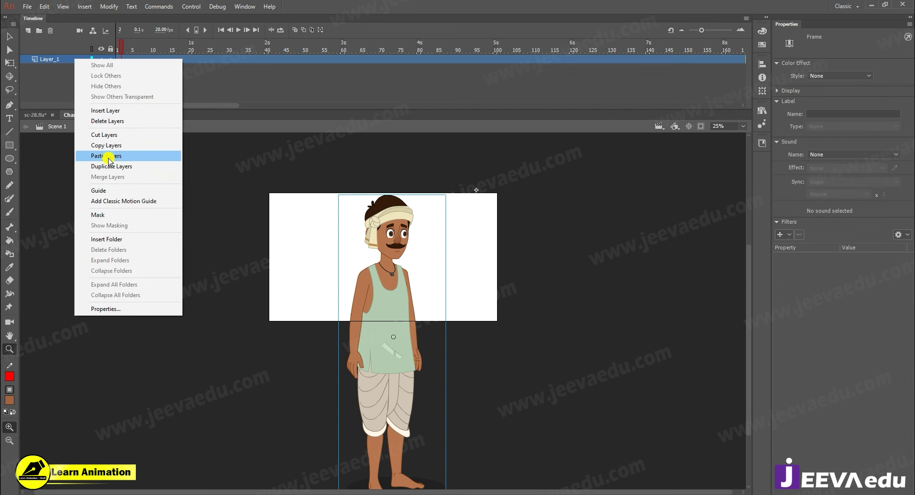
left_click(108, 157)
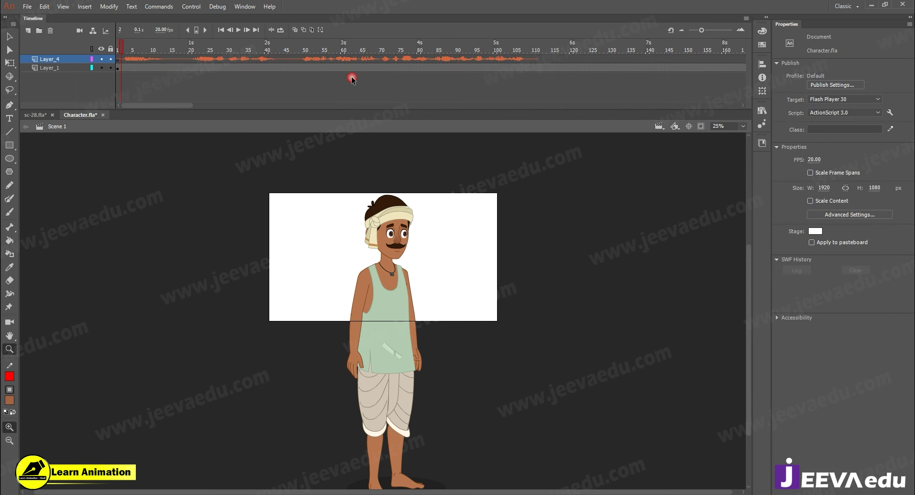
Remove the excess frames after frame 110 from both layers in Scene 1 and return the playhead to frame 1
left_click_drag(535, 60, 831, 120)
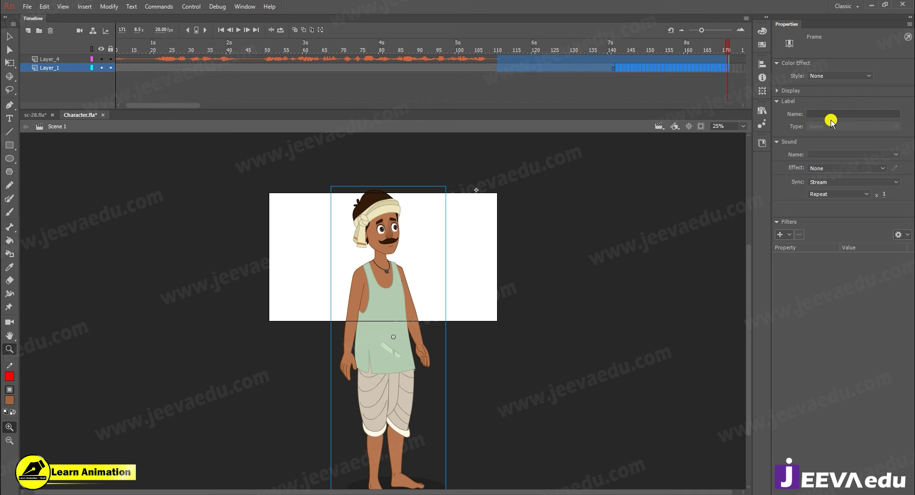
key("shift+F5")
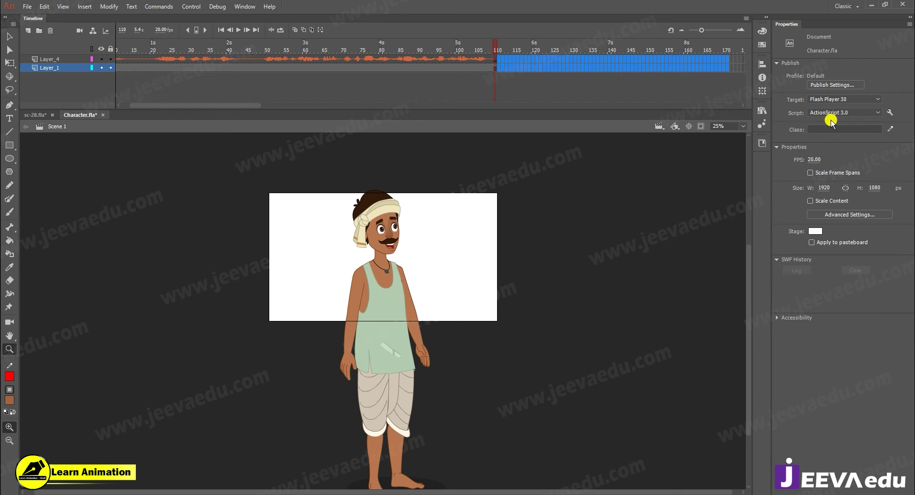
left_click(374, 261)
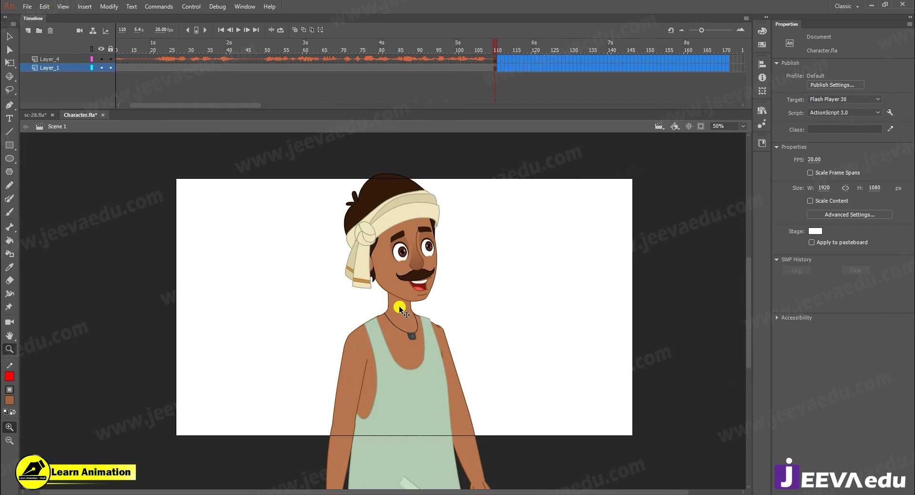
left_click(399, 310, "alt")
left_click_drag(495, 42, 10, 153)
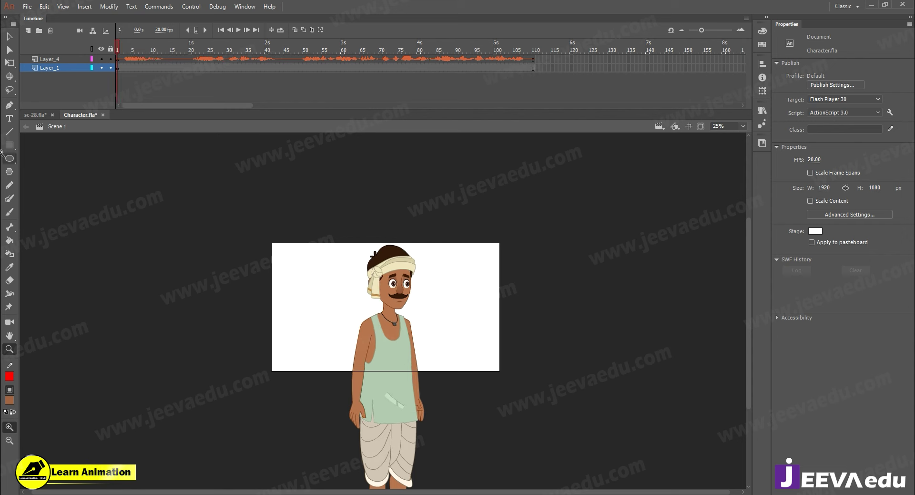
Move the farmer instance slightly down and across the stage in Scene 1, enlarge it a little and reposition it
key("v")
left_click_drag(386, 356, 380, 362)
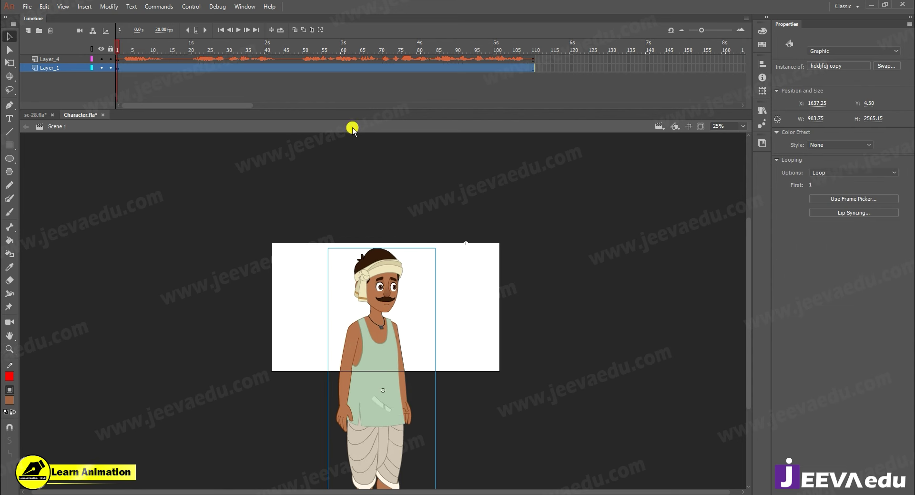
key("q")
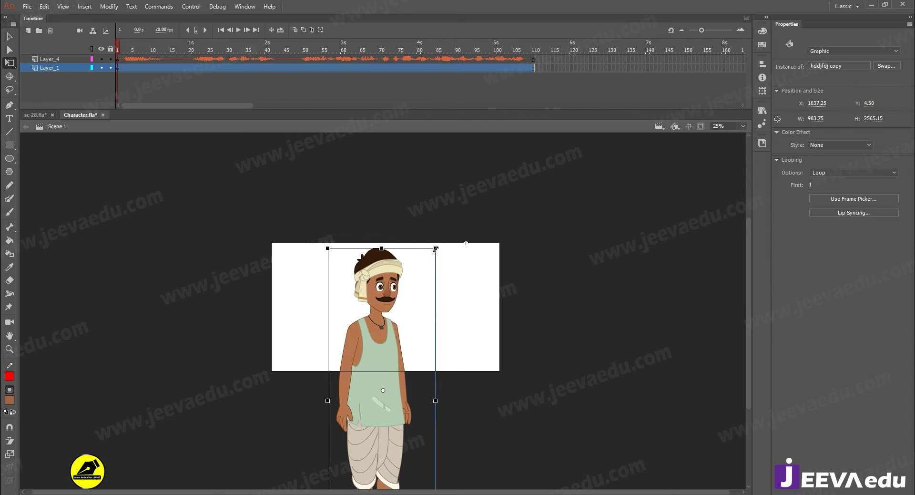
left_click_drag(436, 249, 439, 240)
mouse_move(391, 296)
left_mouse_down()
mouse_move(388, 308)
mouse_move(388, 299)
left_mouse_up()
Using the frame 46 pose for framing, scale the farmer down to about 694 × 2173 px and move it so the upper body fills the stage
left_click_drag(239, 52, 291, 52)
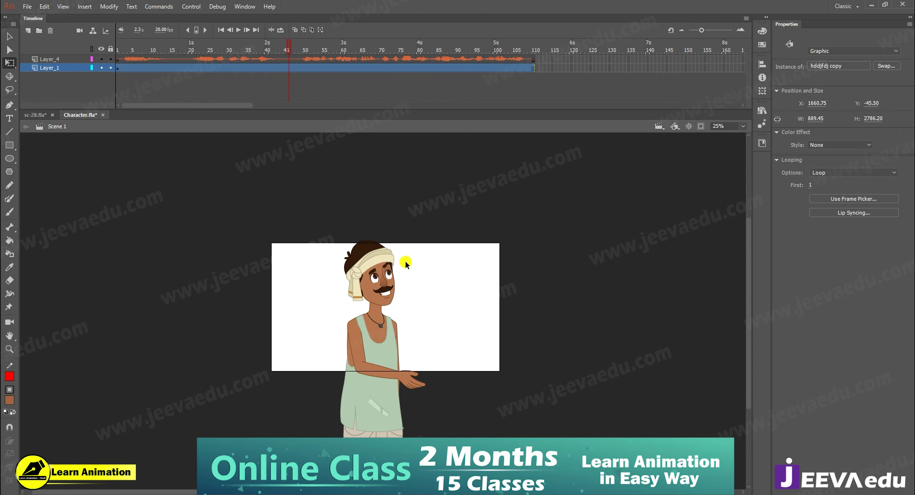
left_click(417, 242)
left_click_drag(429, 235, 425, 237)
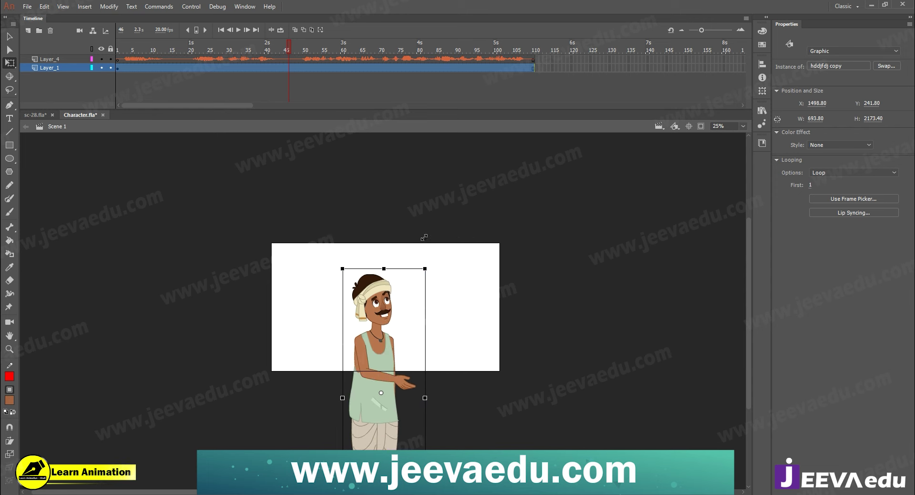
left_click_drag(380, 327, 389, 352)
Clip the content outside the stage and play Scene 1 from frame 1 to check the farmer's framing
left_click(701, 126)
key("z")
left_click(367, 346)
key("space")
left_click_drag(290, 51, 117, 50)
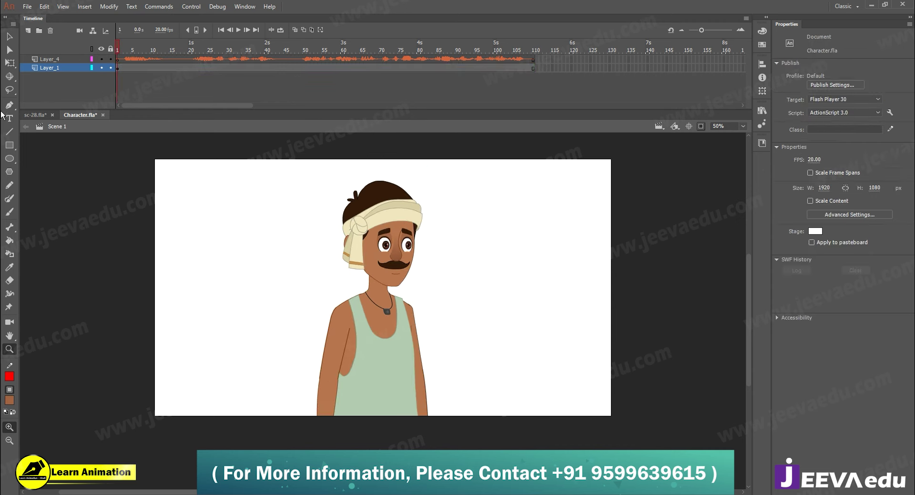
key("Return")
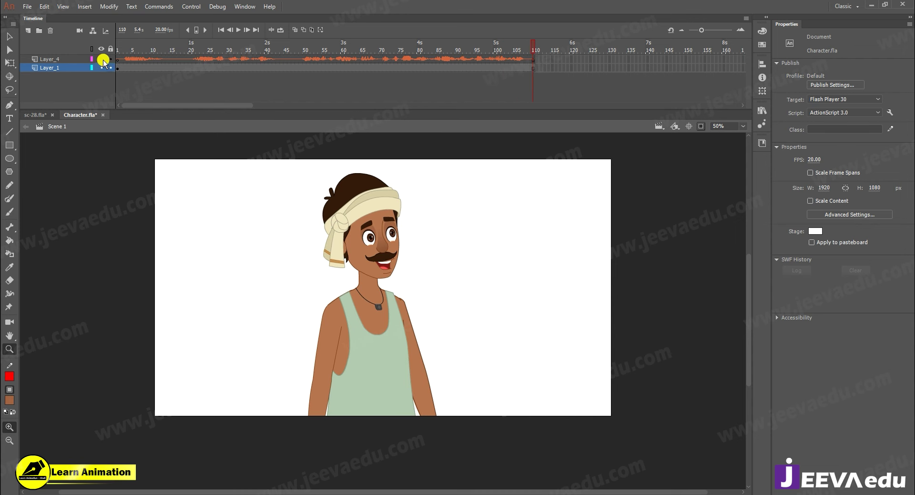
Hide the audio layer Layer_4 and play the scene from frame 1 in close-up to check the farmer's facial animation
left_click(373, 257)
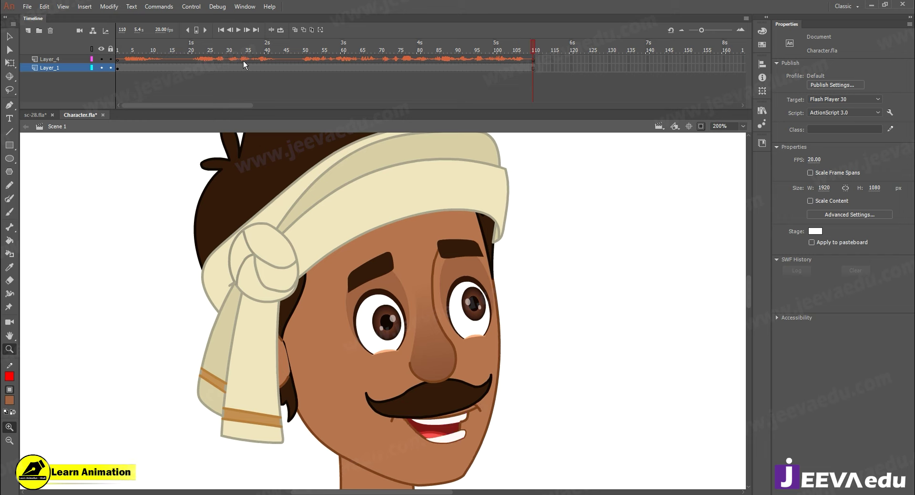
left_click(117, 49)
left_click(101, 60)
left_click(450, 362, "alt")
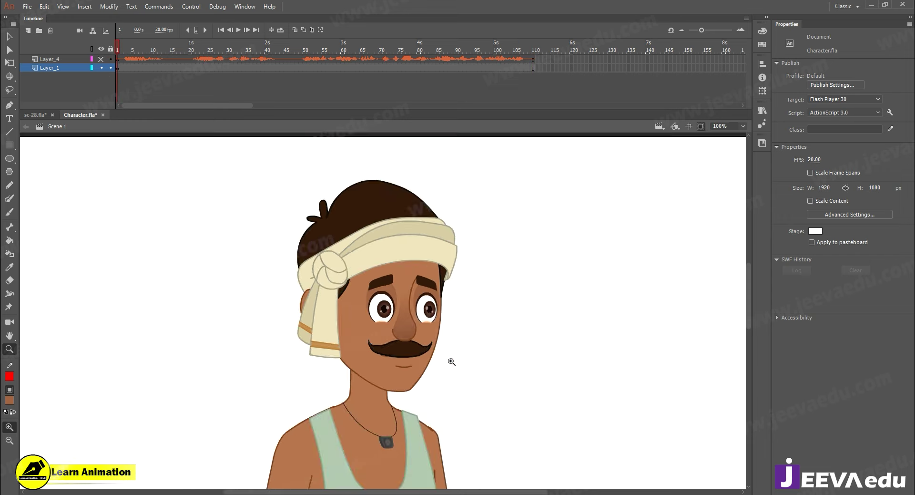
left_click(448, 360)
left_click(445, 359)
left_click_drag(443, 360, 541, 385)
key("ctrl+1")
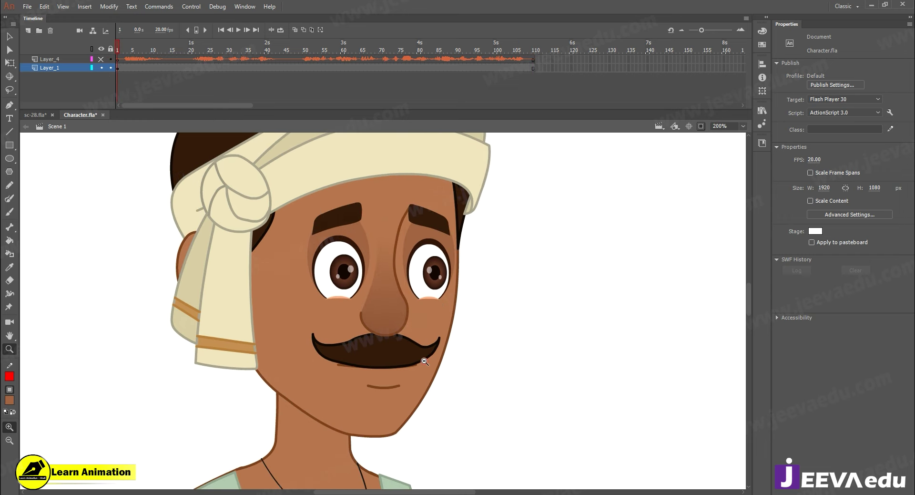
left_click_drag(434, 357, 449, 371)
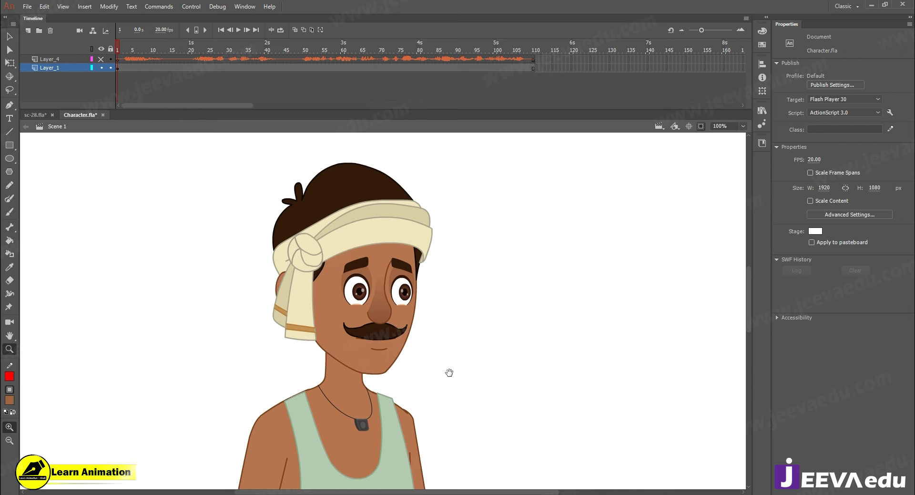
key("Return")
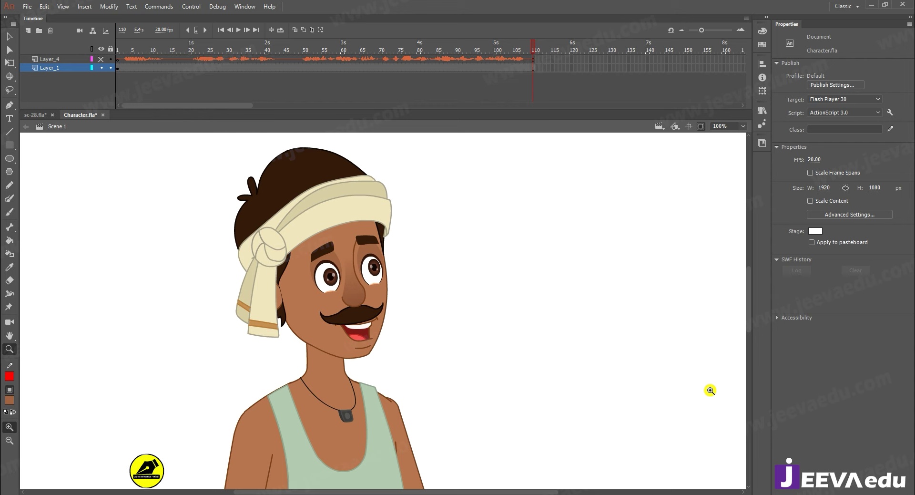
key("Return")
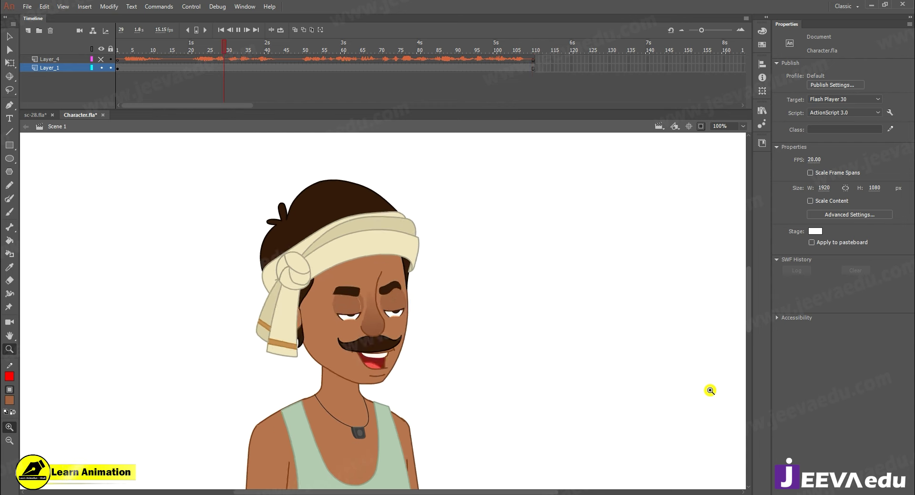